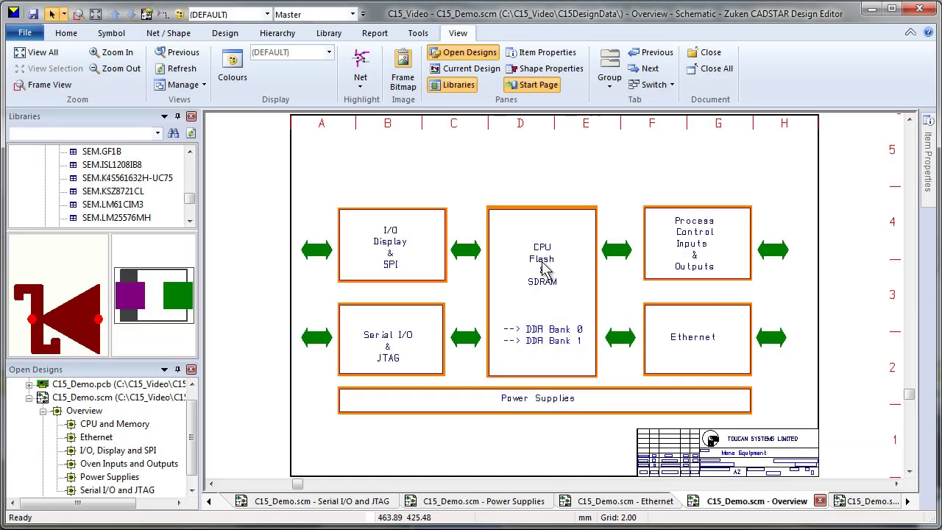
# - Descend into the CPU and Memory, Process Control and Ethernet sheets, popping back to Overview after each
pyautogui.doubleClick(545, 271)
pyautogui.rightClick(465, 270)
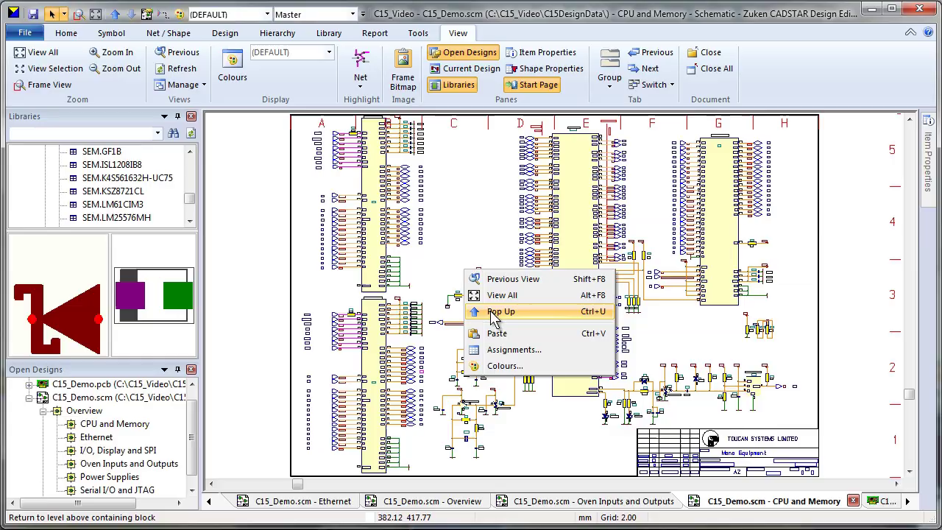
pyautogui.click(495, 313)
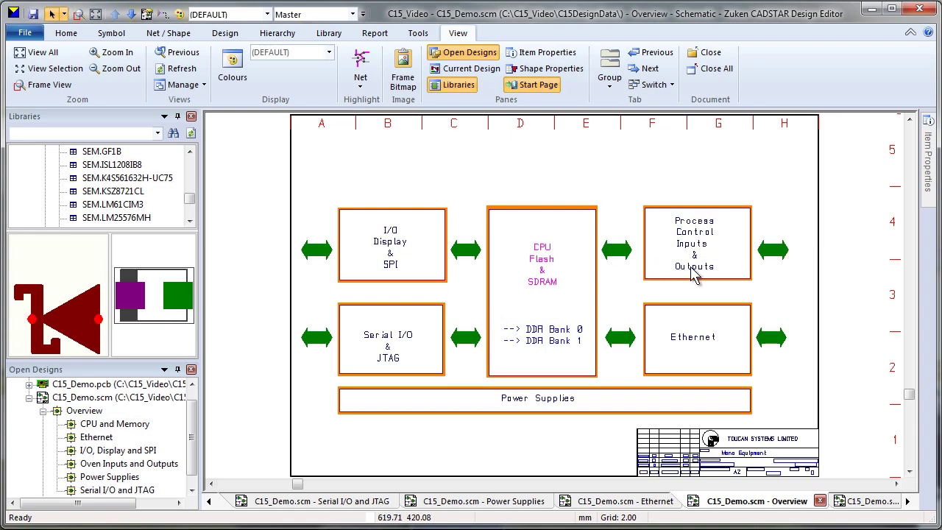
pyautogui.doubleClick(695, 274)
pyautogui.rightClick(533, 358)
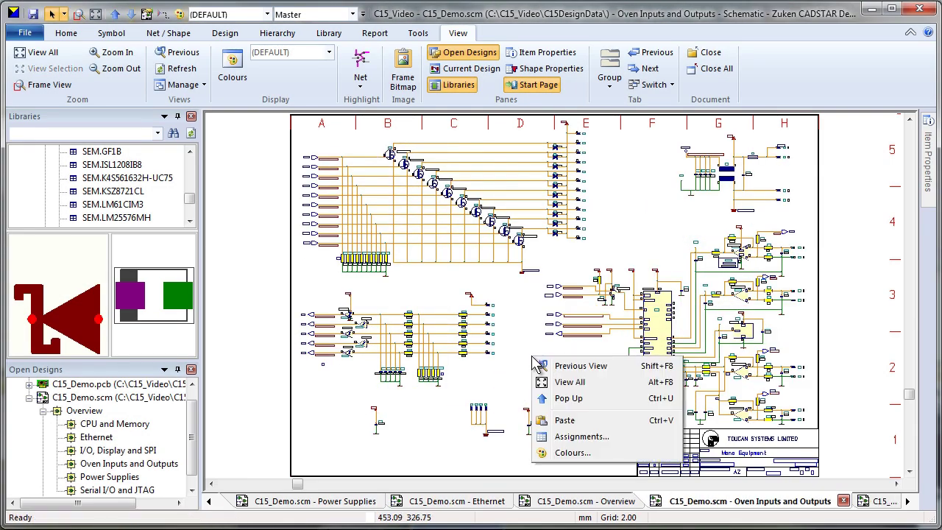
pyautogui.click(564, 398)
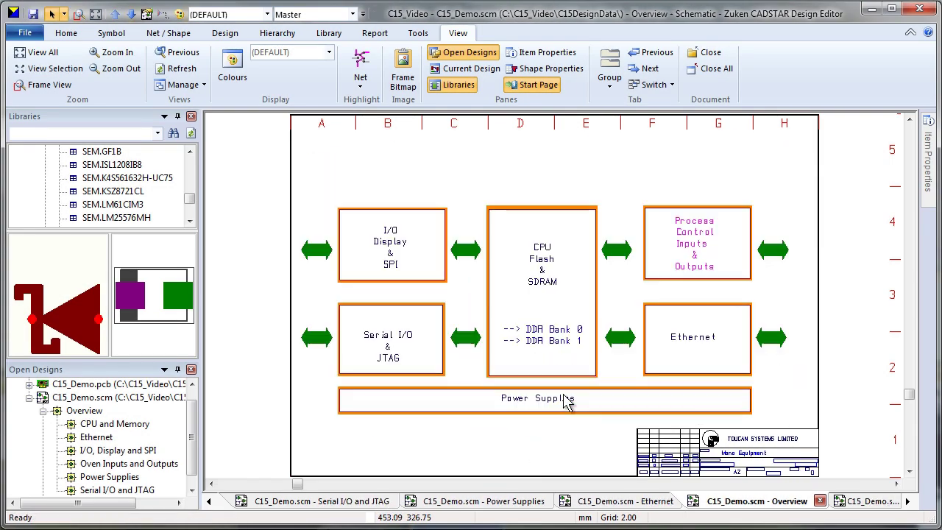
pyautogui.doubleClick(683, 352)
pyautogui.rightClick(602, 327)
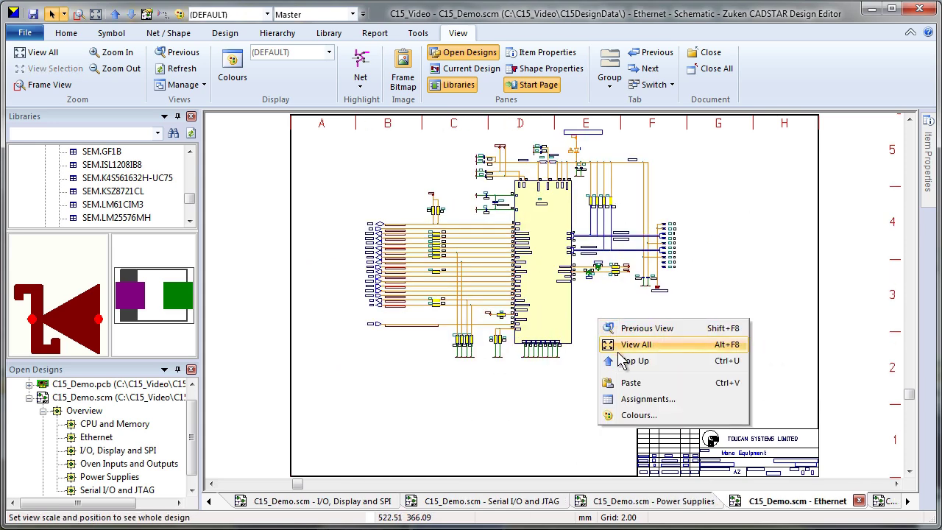
pyautogui.click(620, 363)
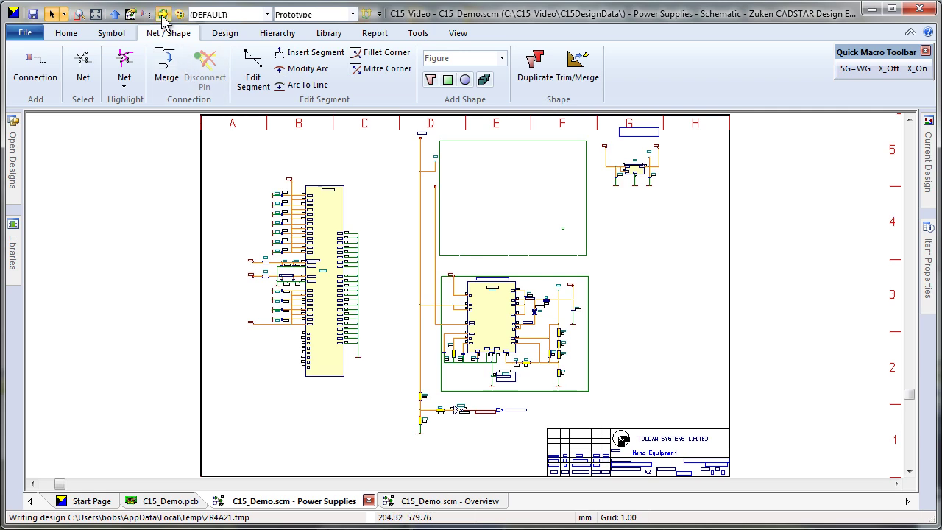
# - Insert the 5V_PSU.scm reuse circuit into the empty box, resolving the P5V0 clash, named 5V_PSU
pyautogui.click(163, 14)
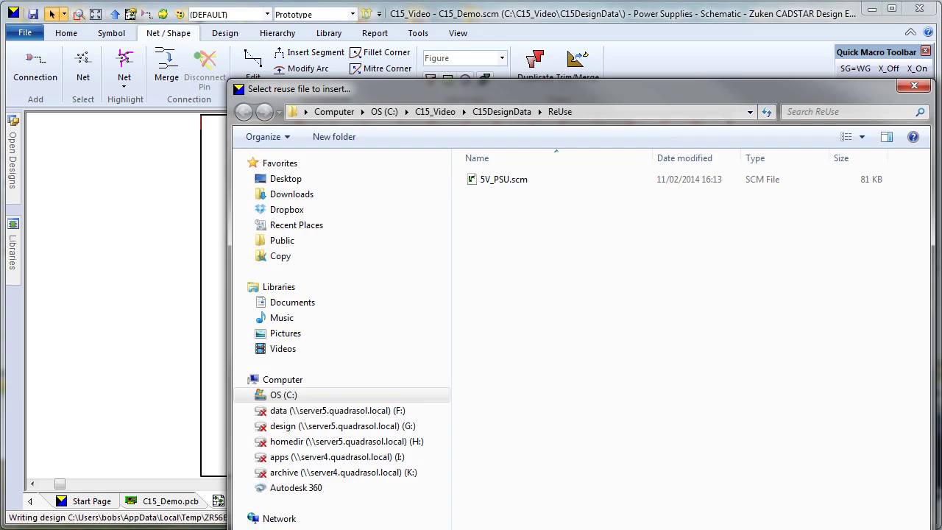
pyautogui.doubleClick(504, 179)
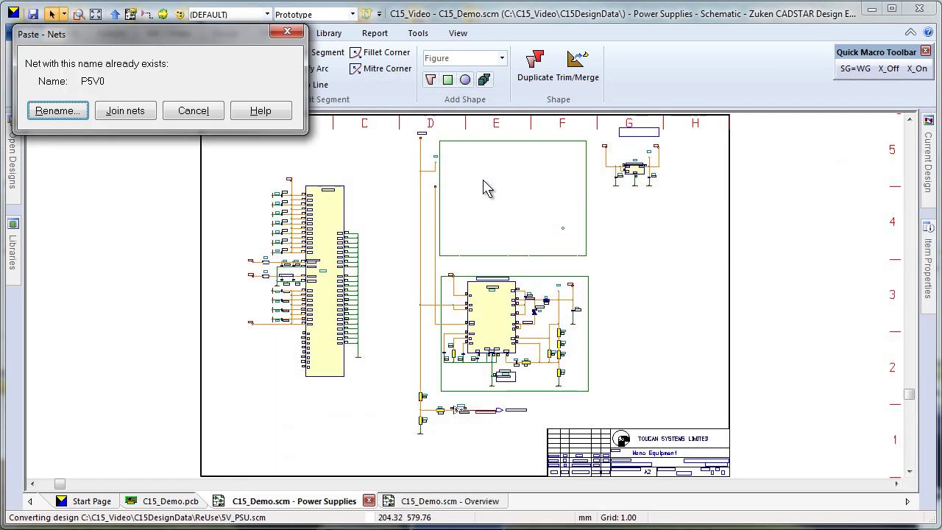
pyautogui.press('Return')
pyautogui.press('Return')
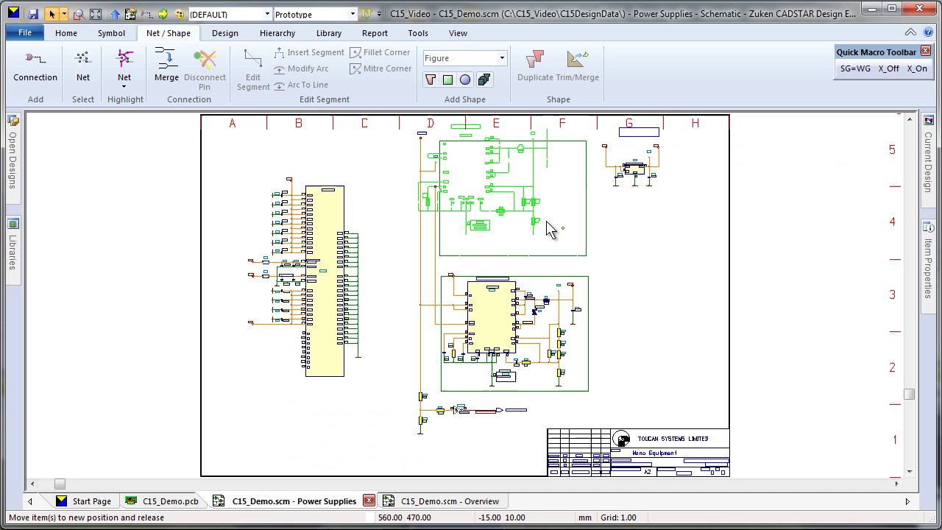
pyautogui.click(566, 237)
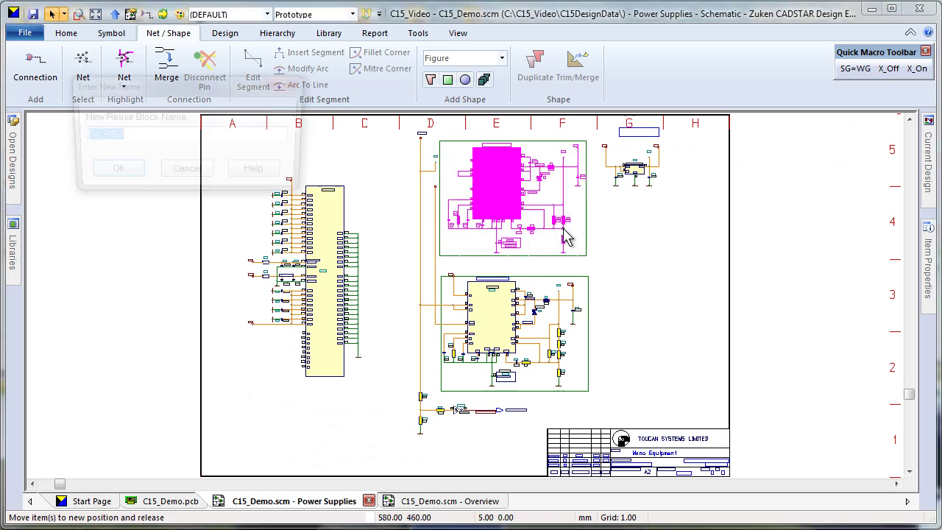
pyautogui.write('5V_PSU')
pyautogui.press('Return')
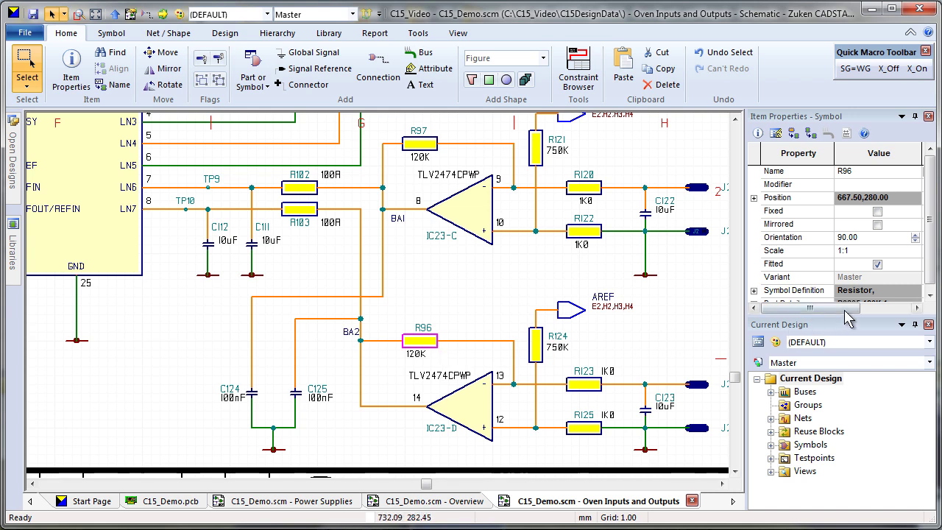
# - Inspect R96's properties, then preview the sheet in the Prototype and LV Sensor variants
pyautogui.click(931, 294)
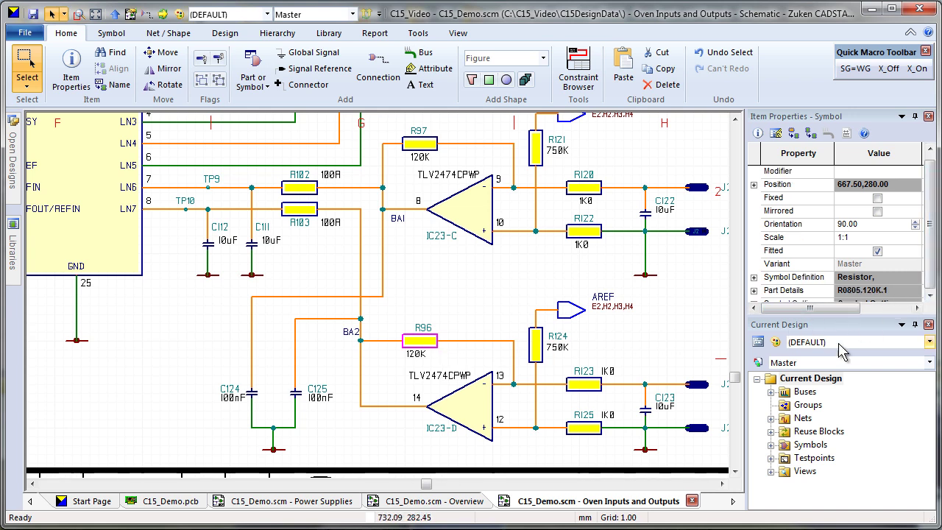
pyautogui.click(815, 365)
pyautogui.click(808, 399)
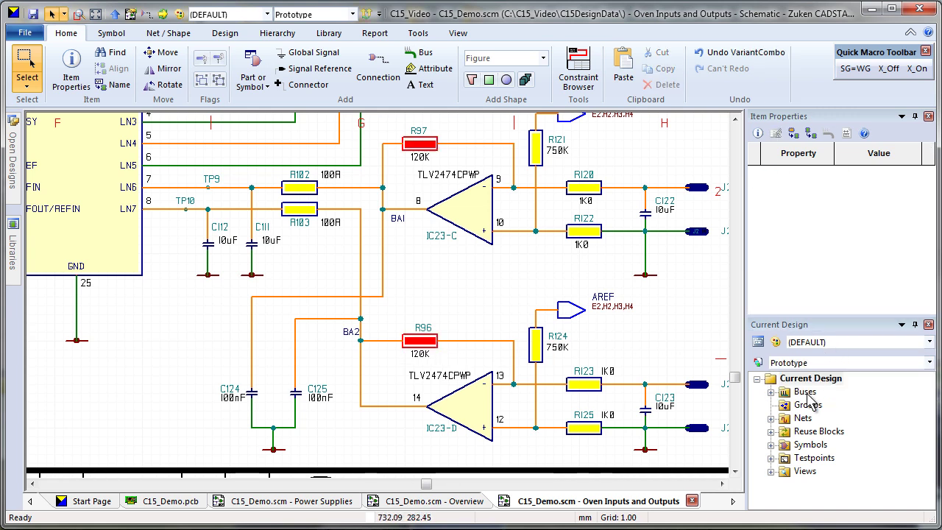
pyautogui.click(815, 365)
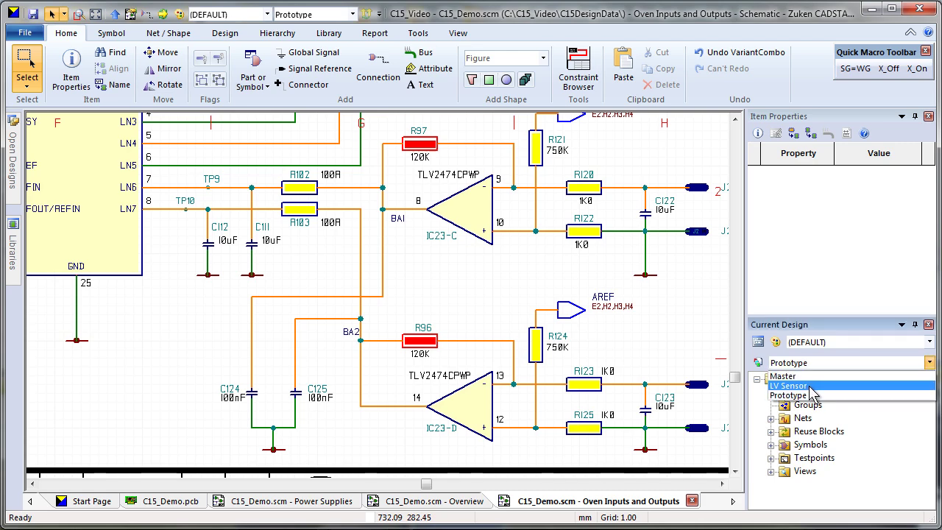
pyautogui.click(808, 394)
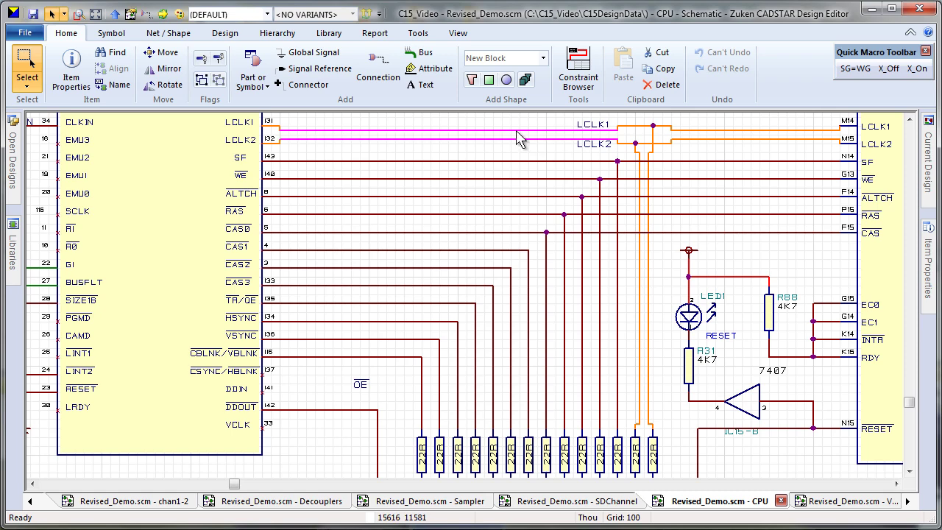
# - In the Constraint Browser, pair clock nets LCLK1 and LCLK2 as a differential pair
pyautogui.click(578, 74)
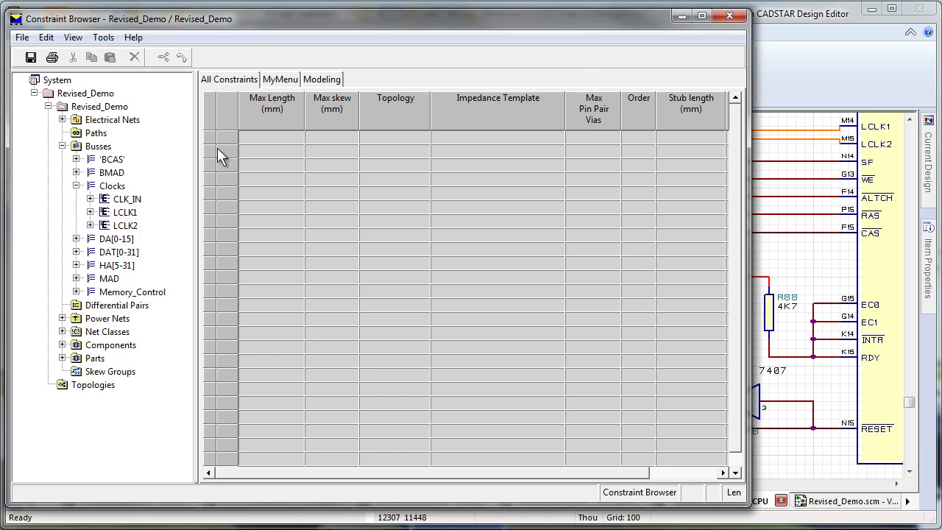
pyautogui.moveTo(107, 215); pyautogui.dragTo(118, 227)
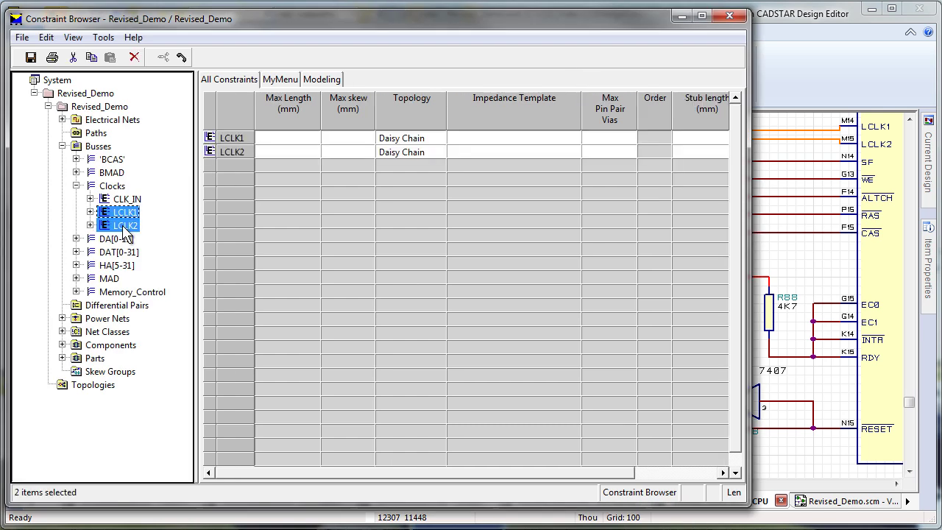
pyautogui.rightClick(123, 225)
pyautogui.click(269, 431)
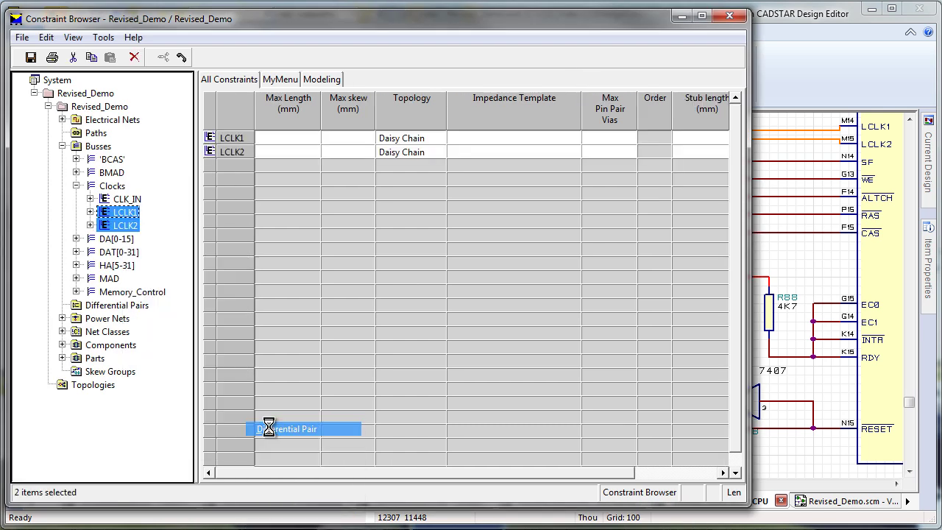
# - Edit the LCLK1-LCLK2 pair's Max skew and set its topology to Data Bus
pyautogui.click(140, 326)
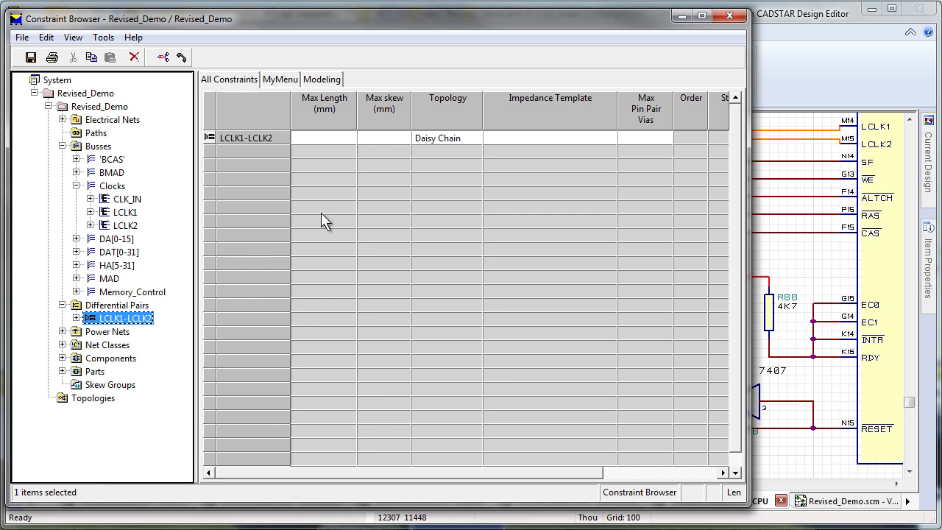
pyautogui.click(393, 138)
pyautogui.write('0.2')
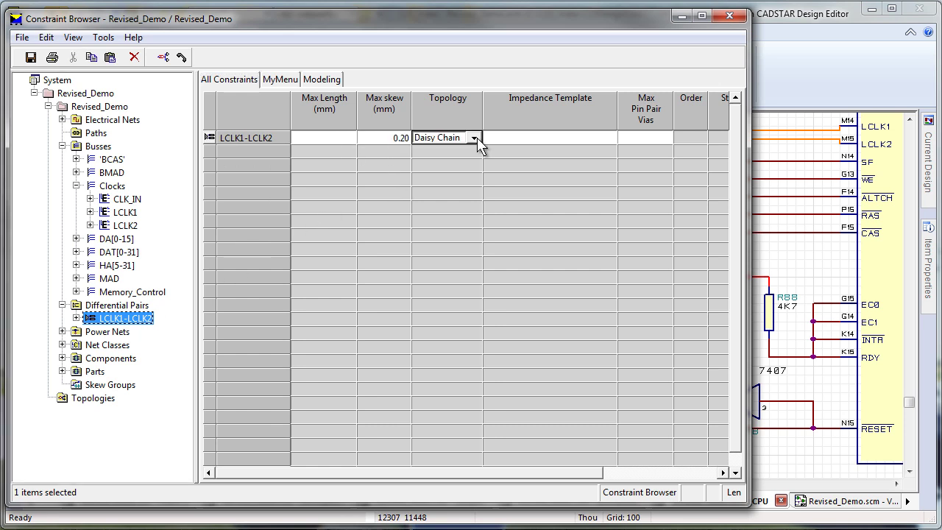
pyautogui.click(475, 139)
pyautogui.click(448, 198)
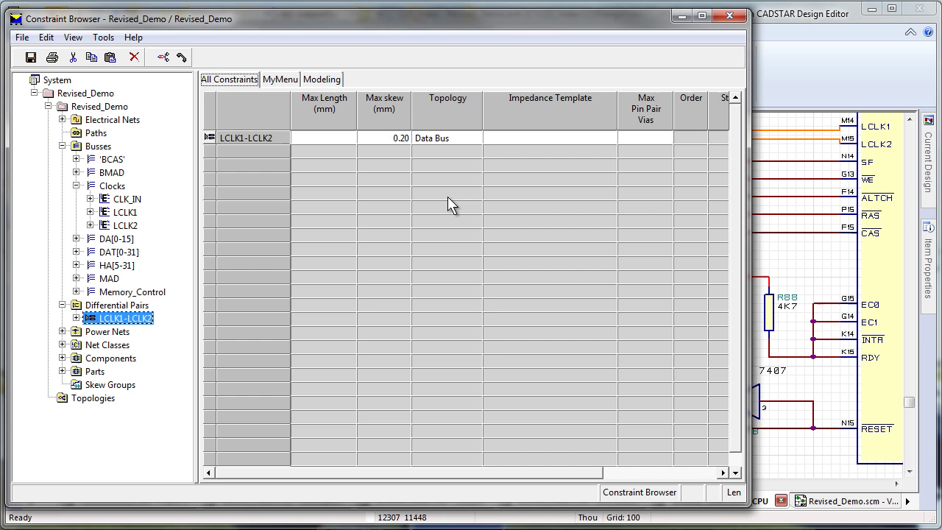
# - Switch the constraint delay units to time-based and edit the pair's Max delay
pyautogui.click(114, 42)
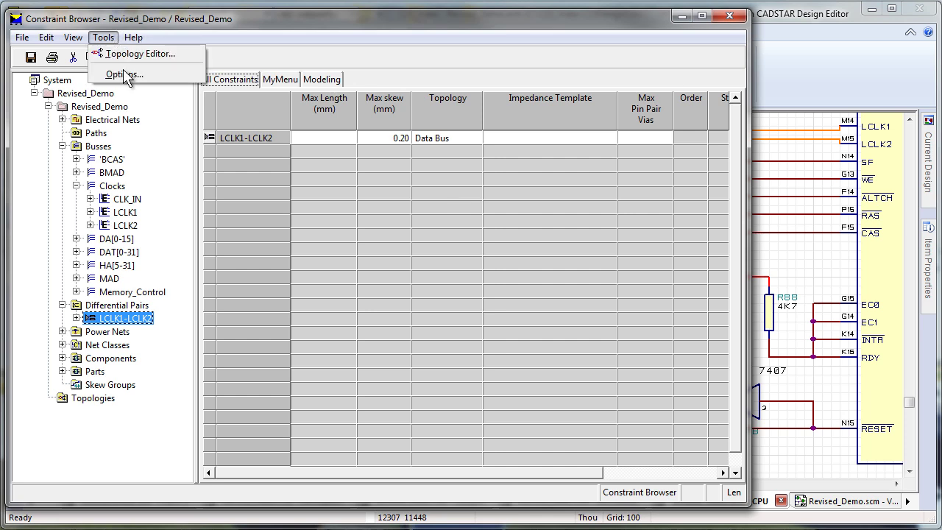
pyautogui.click(125, 74)
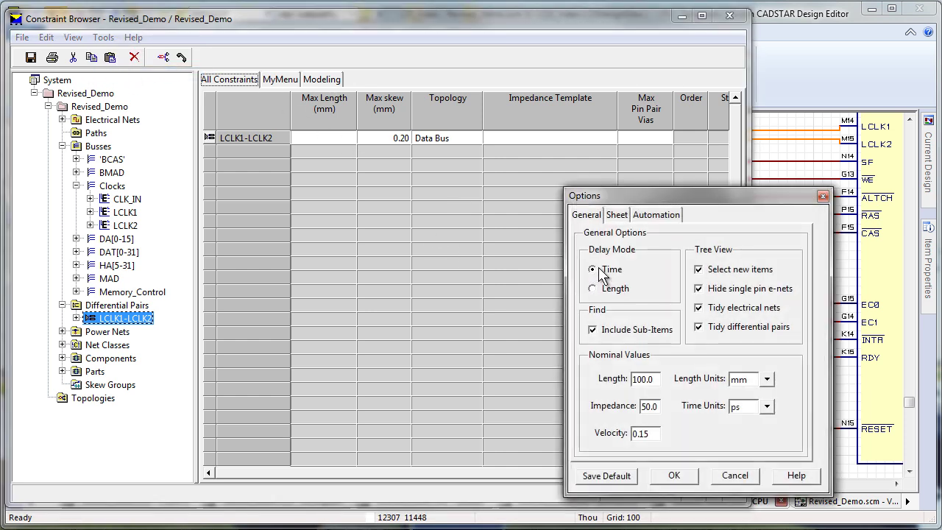
pyautogui.click(686, 476)
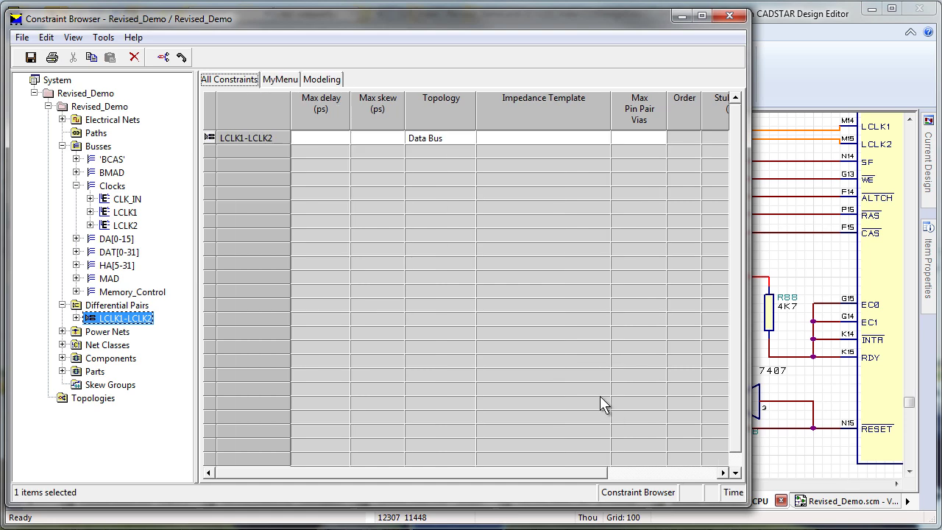
pyautogui.click(354, 142)
pyautogui.write('0.5')
pyautogui.click(332, 140)
pyautogui.write('10')
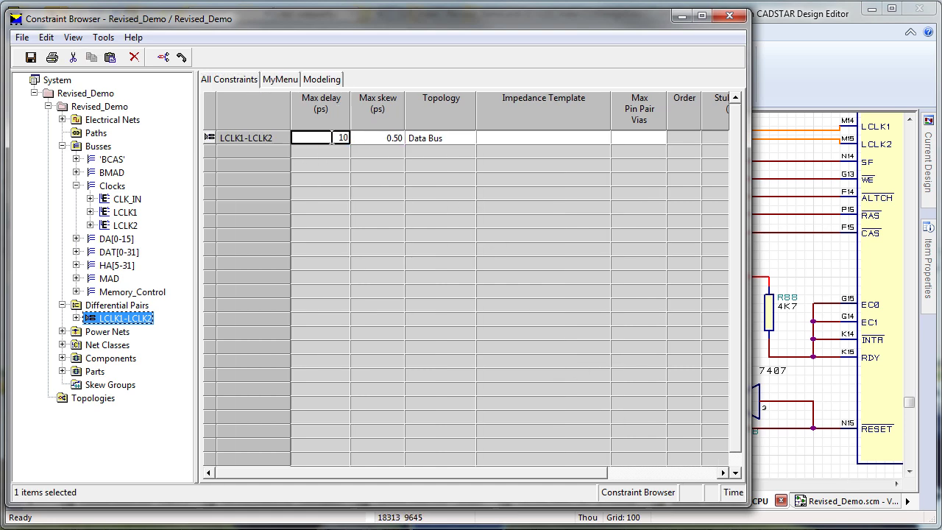
# - Select BMAD bus nets BMAD0–BMAD9, try a star layout, then apply an H-tree topology
pyautogui.click(112, 172)
pyautogui.click(76, 172)
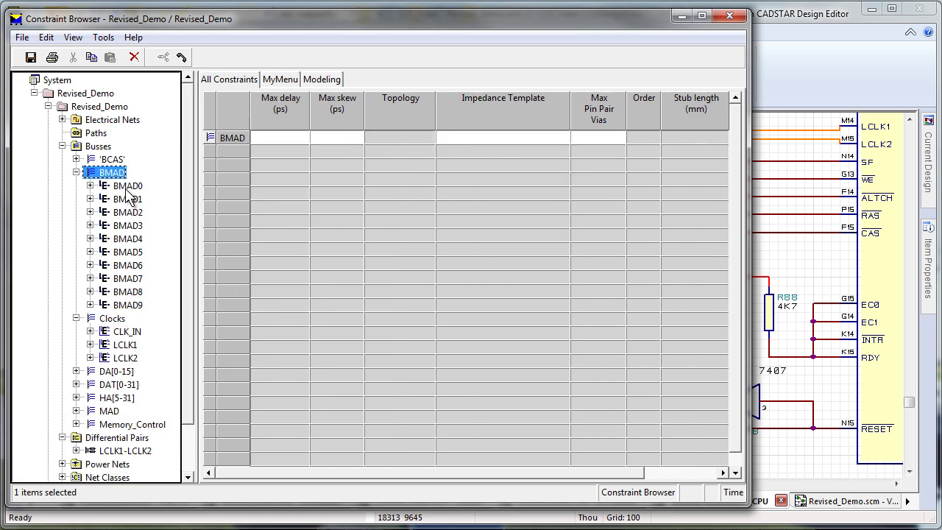
pyautogui.moveTo(127, 187); pyautogui.dragTo(143, 303)
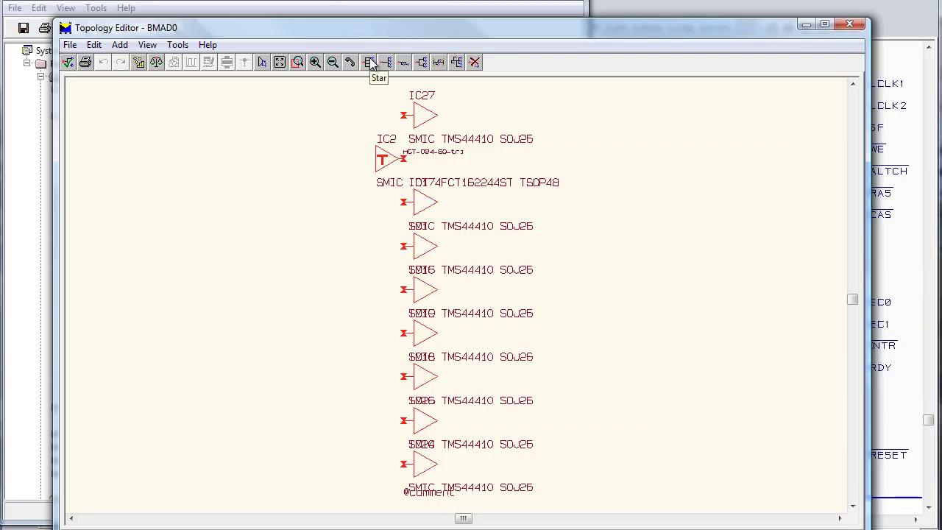
pyautogui.click(370, 65)
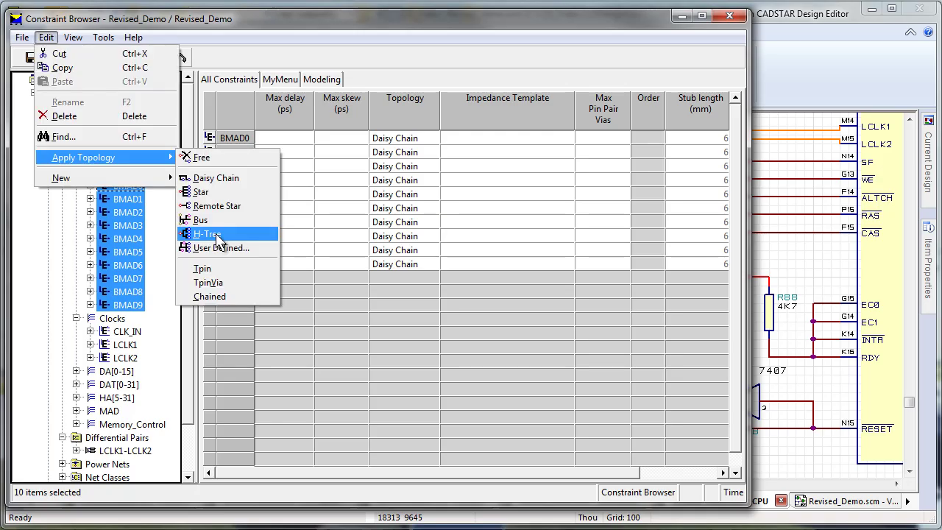
pyautogui.click(210, 234)
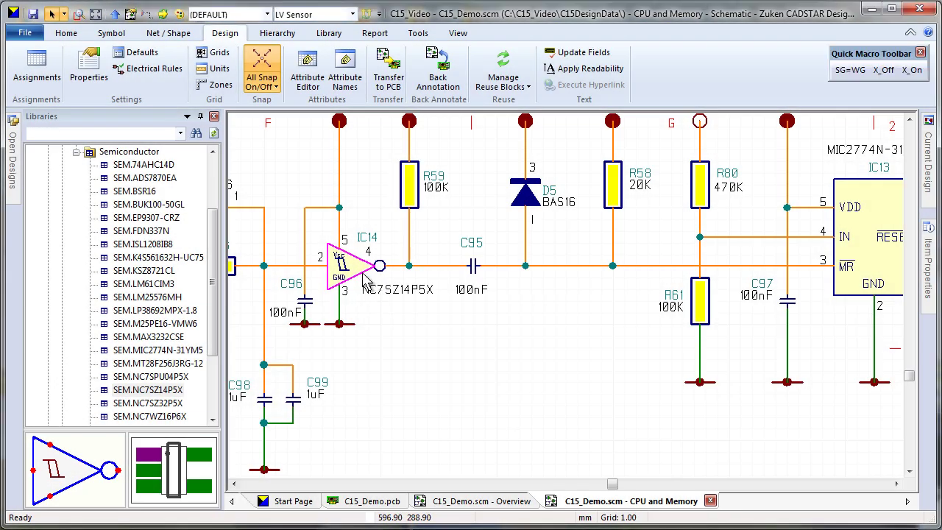
# - Open the SEM.NC7SZ14P5X part's datasheet from its Links menu
pyautogui.rightClick(163, 390)
pyautogui.moveTo(265, 422)
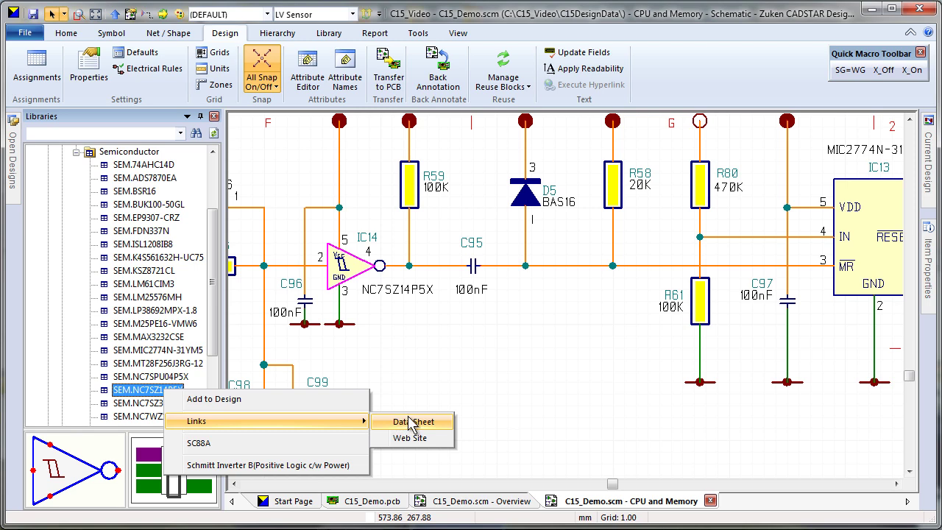
pyautogui.click(411, 422)
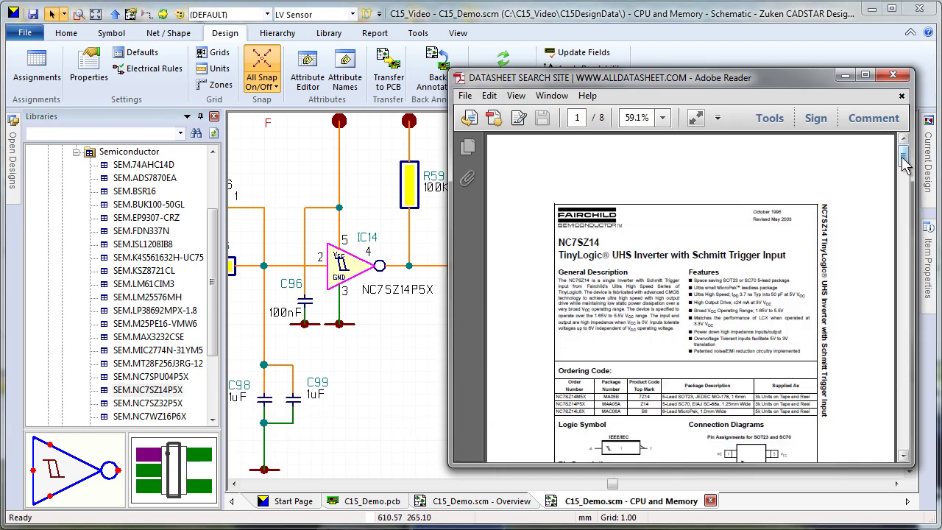
pyautogui.moveTo(904, 164); pyautogui.dragTo(927, 358)
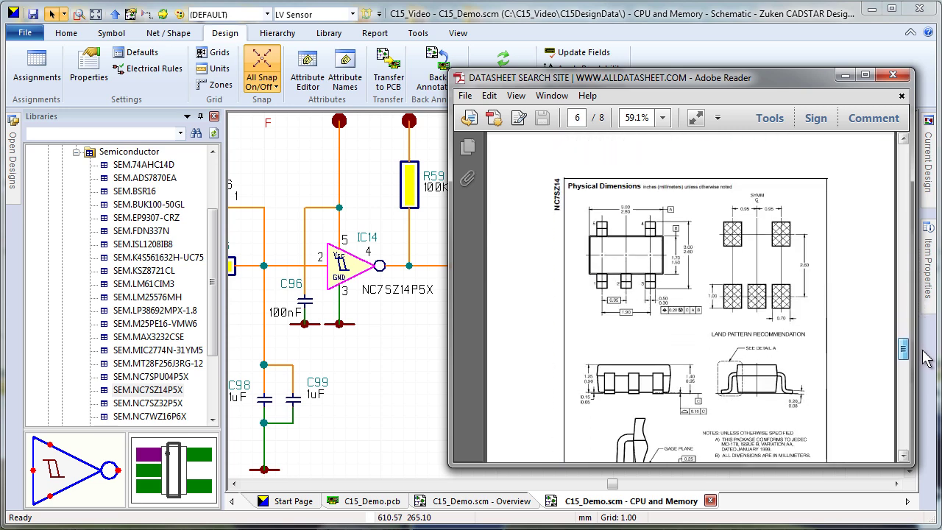
# - Open the SEM.NC7SZ14P5X supplier web page and scroll through its RS product details
pyautogui.rightClick(151, 390)
pyautogui.moveTo(266, 420)
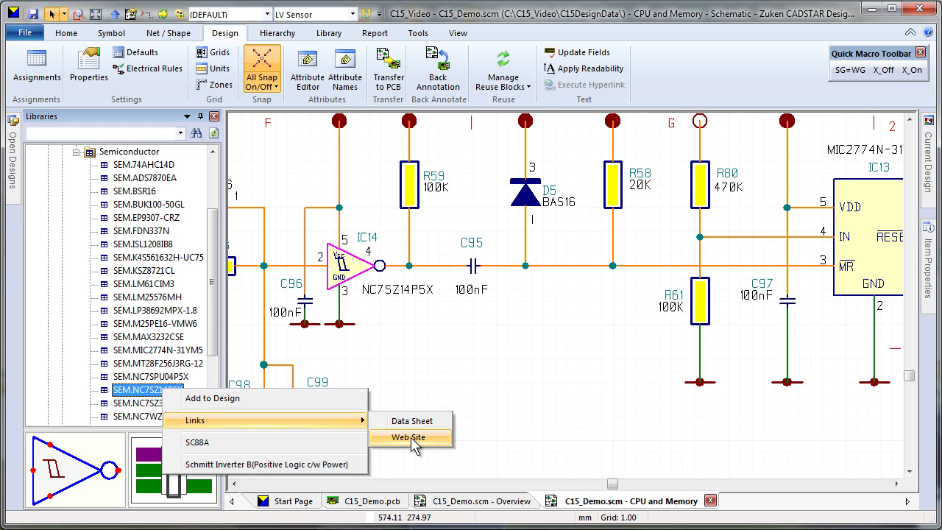
pyautogui.click(409, 438)
pyautogui.scroll(-2, 828, 184)
pyautogui.scroll(-2, 828, 191)
pyautogui.scroll(-2, 826, 212)
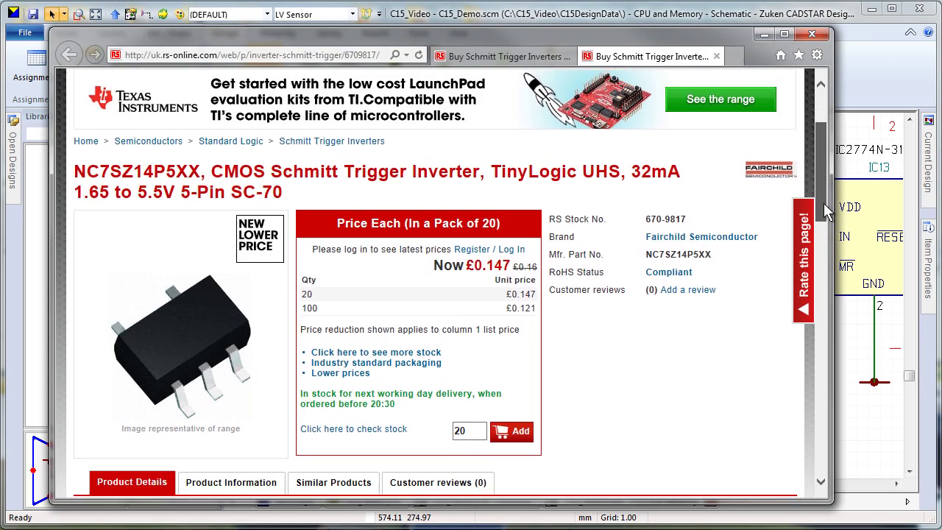
pyautogui.moveTo(826, 211); pyautogui.dragTo(826, 285)
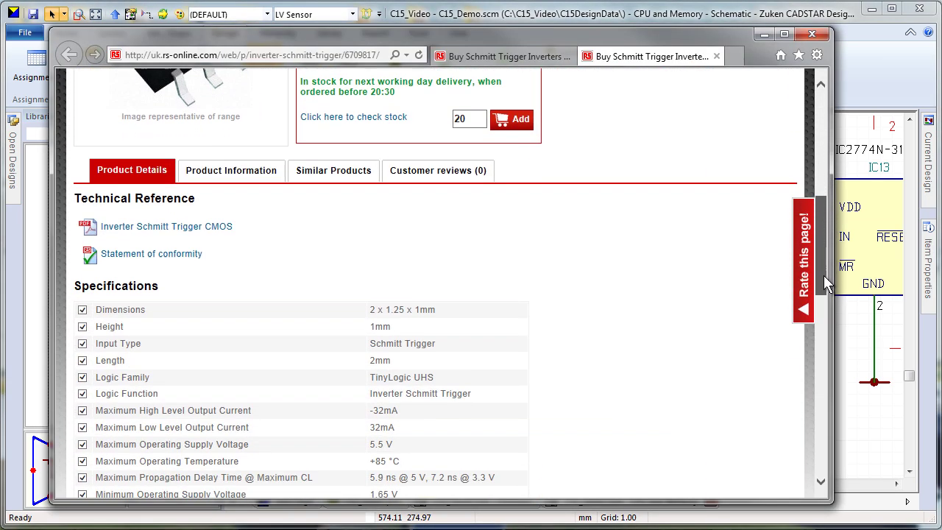
# - View the inverter's similar products, then close the tab and the browser
pyautogui.click(333, 170)
pyautogui.click(716, 56)
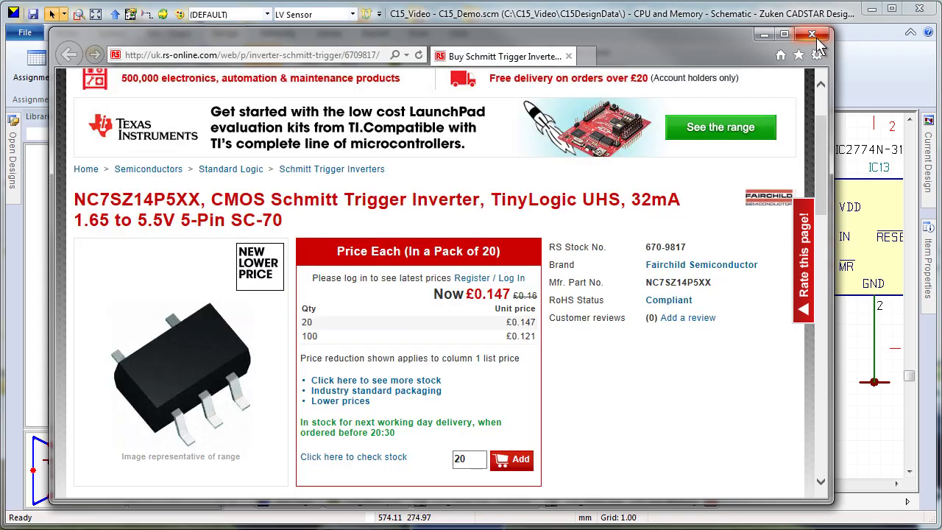
pyautogui.click(813, 35)
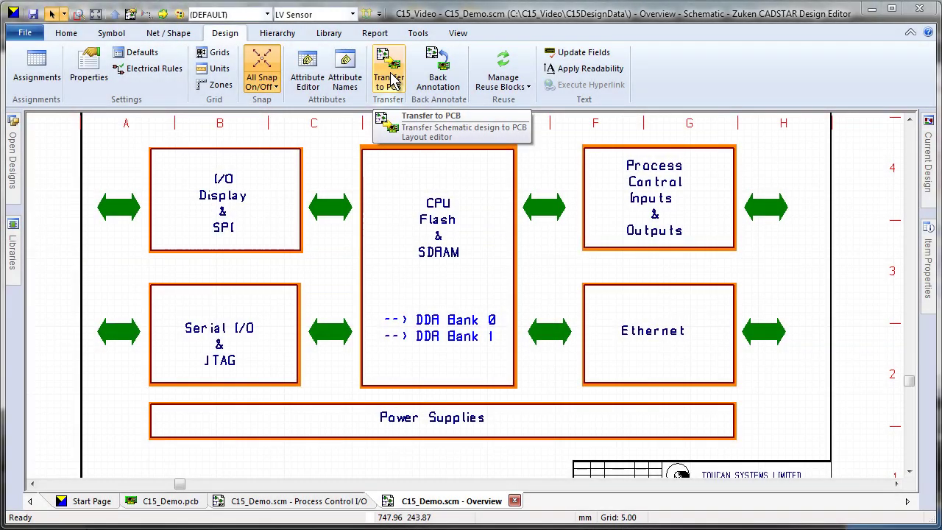
# - Transfer the schematic to a new PCB and import the IDF design using Demo_IDF.map
pyautogui.click(390, 74)
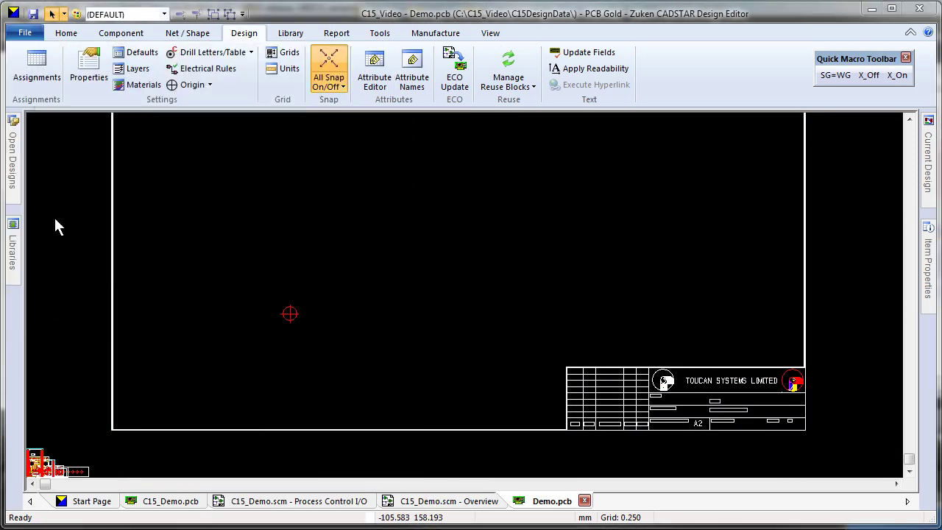
pyautogui.click(60, 224)
pyautogui.click(279, 106)
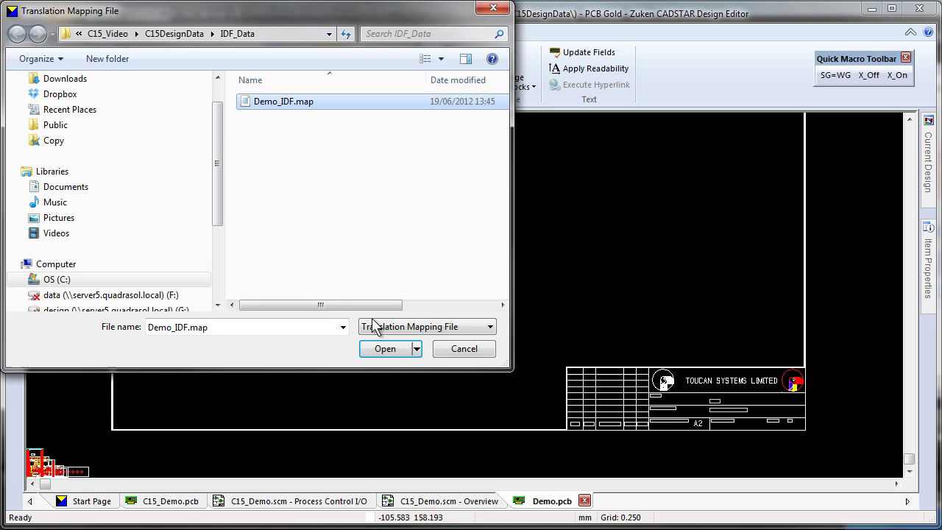
pyautogui.click(391, 352)
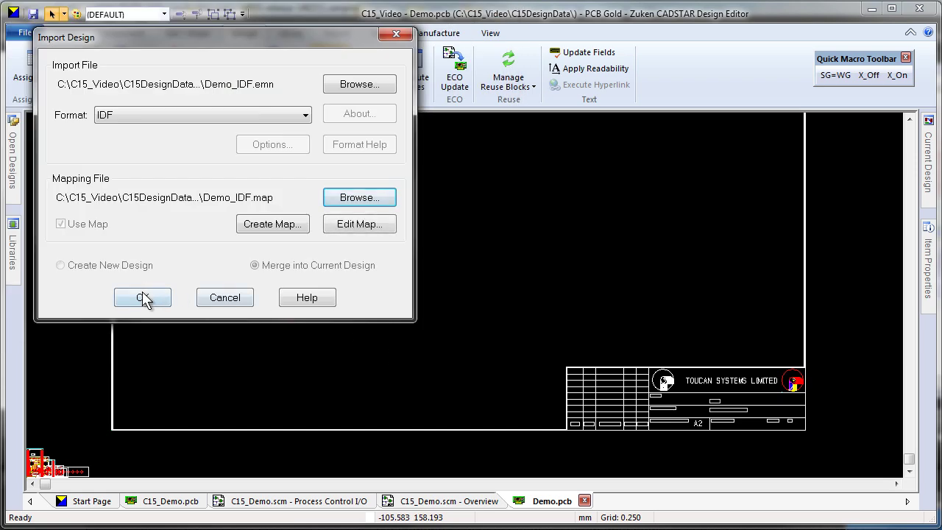
pyautogui.click(143, 298)
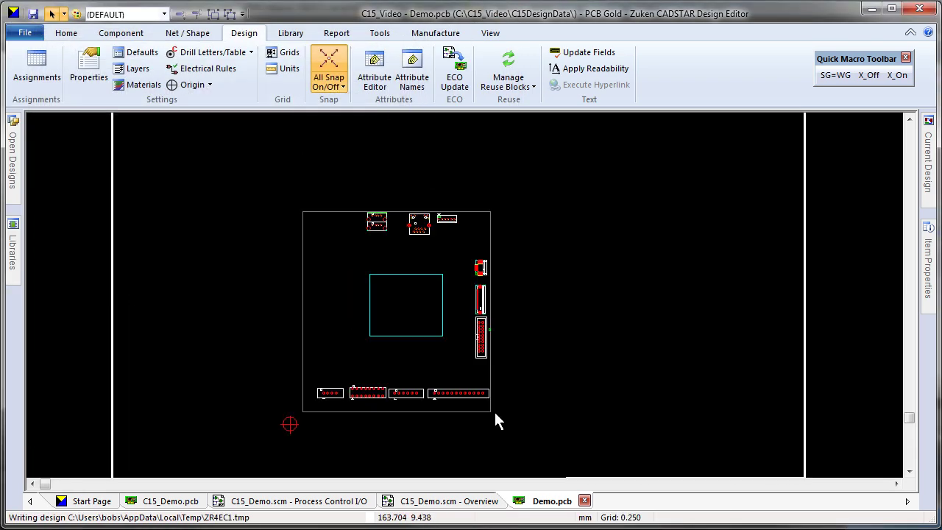
# - Arrange all components around the board outline
pyautogui.click(138, 35)
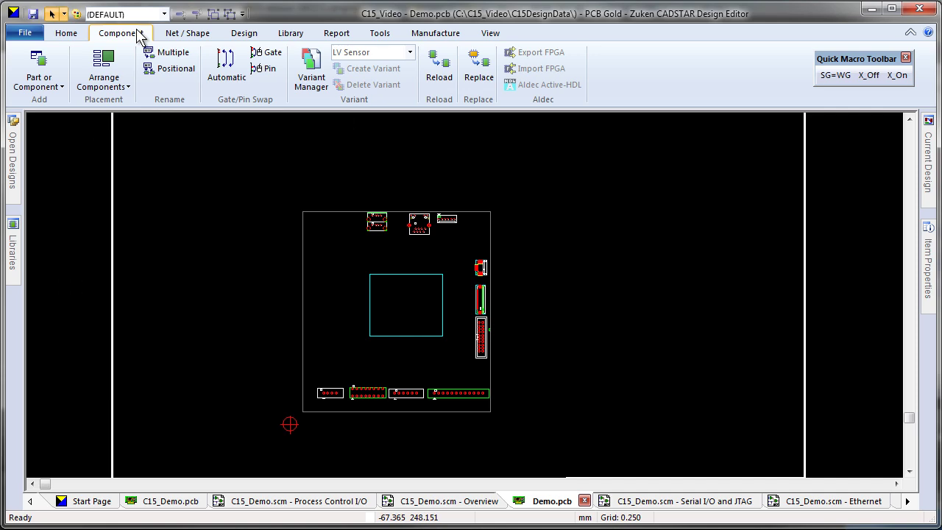
pyautogui.click(104, 60)
pyautogui.click(515, 358)
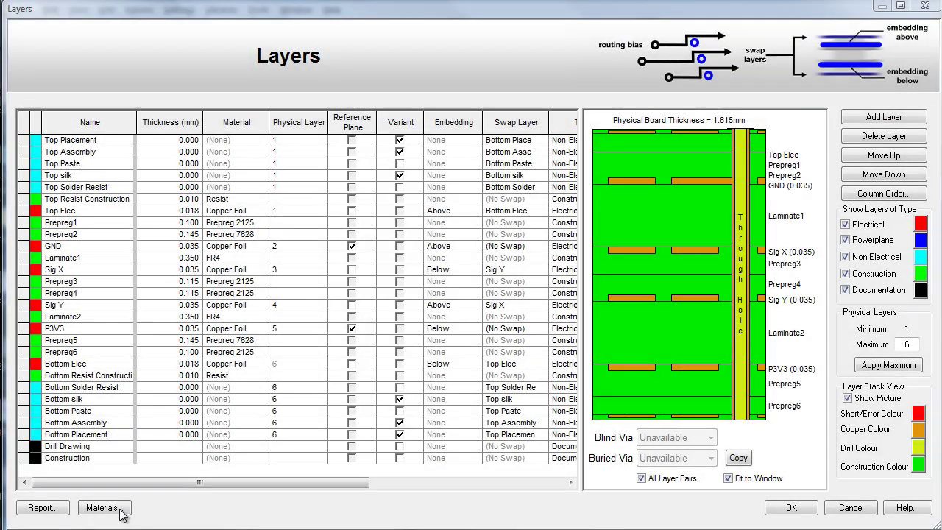
# - Check the FR4 material's details in the materials list, then close the dialogs
pyautogui.click(109, 508)
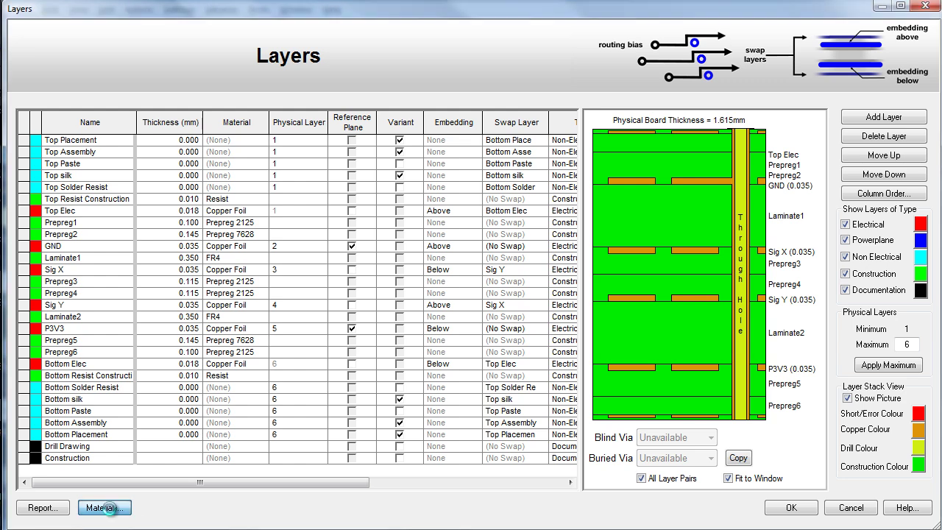
pyautogui.doubleClick(52, 84)
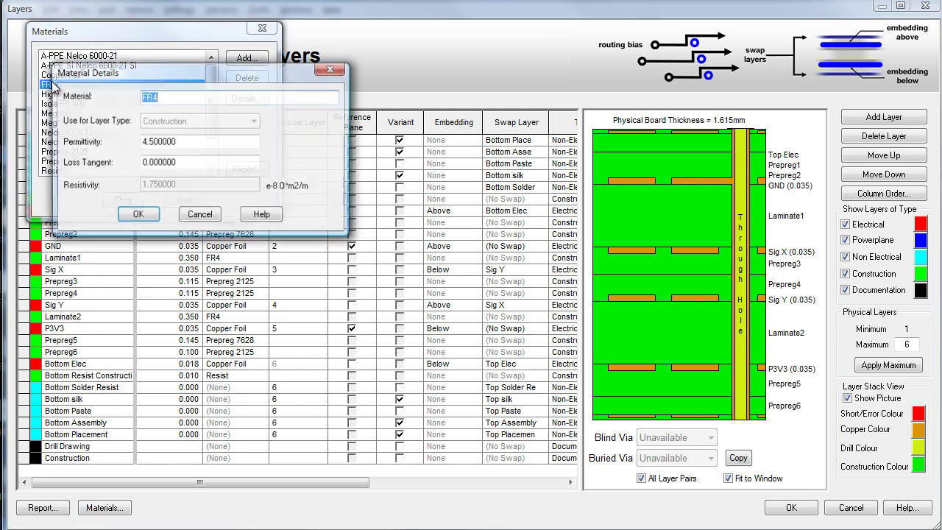
pyautogui.click(140, 213)
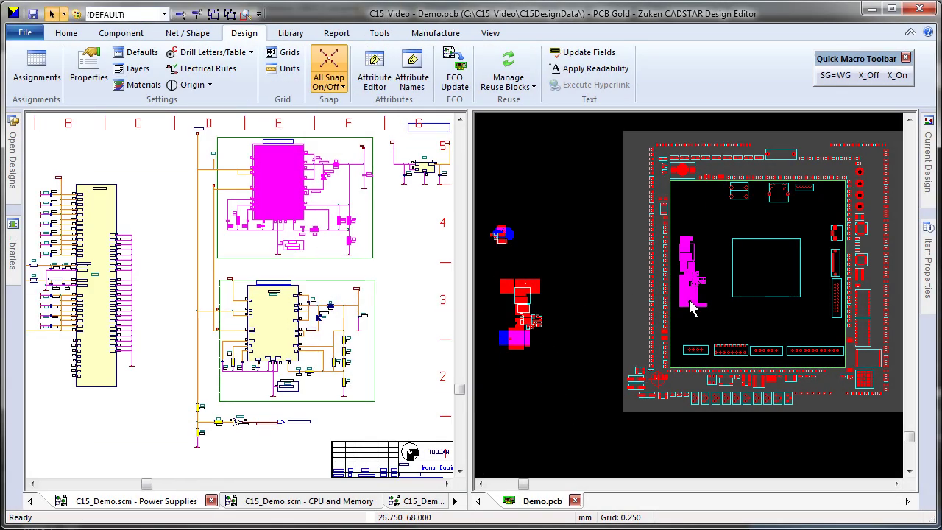
# - Drag the power-supply parts from the schematic onto the board
pyautogui.click(298, 353)
pyautogui.moveTo(499, 390)
pyautogui.mouseDown()
pyautogui.moveTo(608, 376)
pyautogui.moveTo(699, 331)
pyautogui.mouseUp()
pyautogui.click(293, 177)
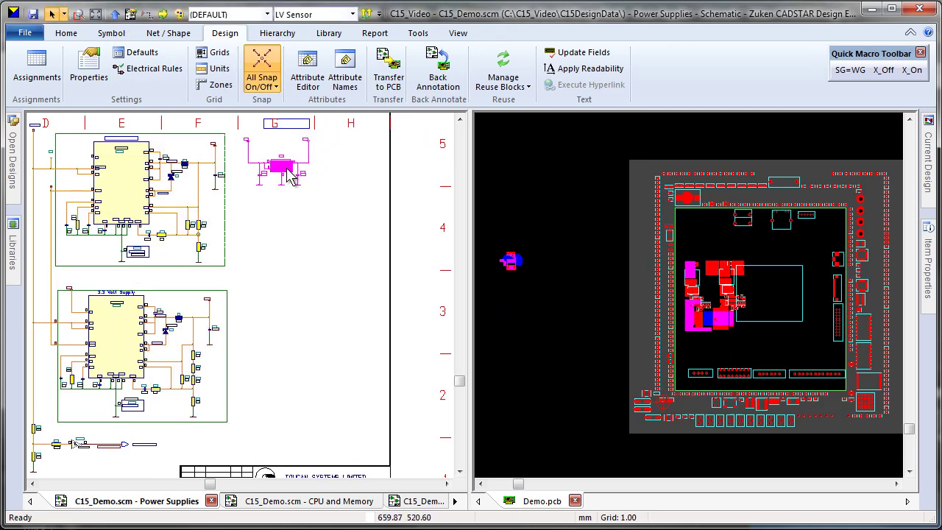
pyautogui.moveTo(511, 262); pyautogui.dragTo(746, 291)
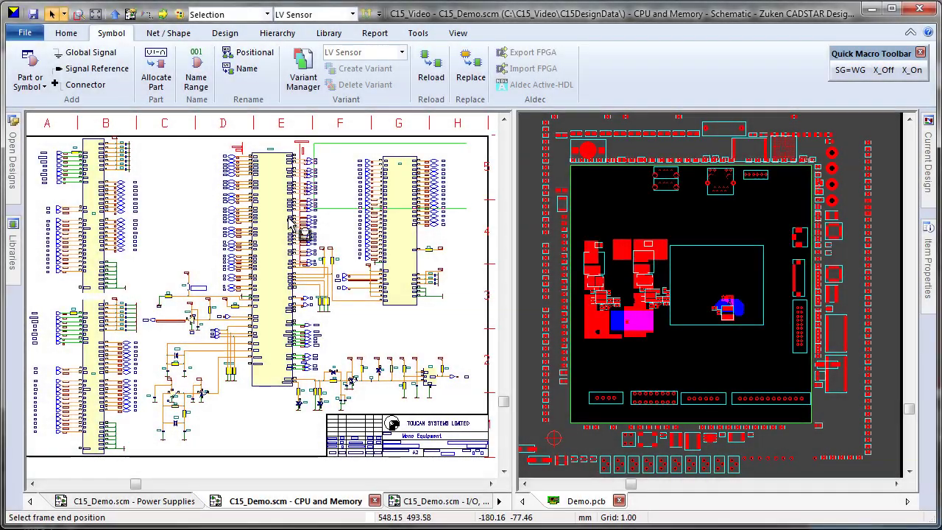
# - Auto-place all CPU and Memory sheet parts onto the board, placing 40 of 71
pyautogui.click(27, 457)
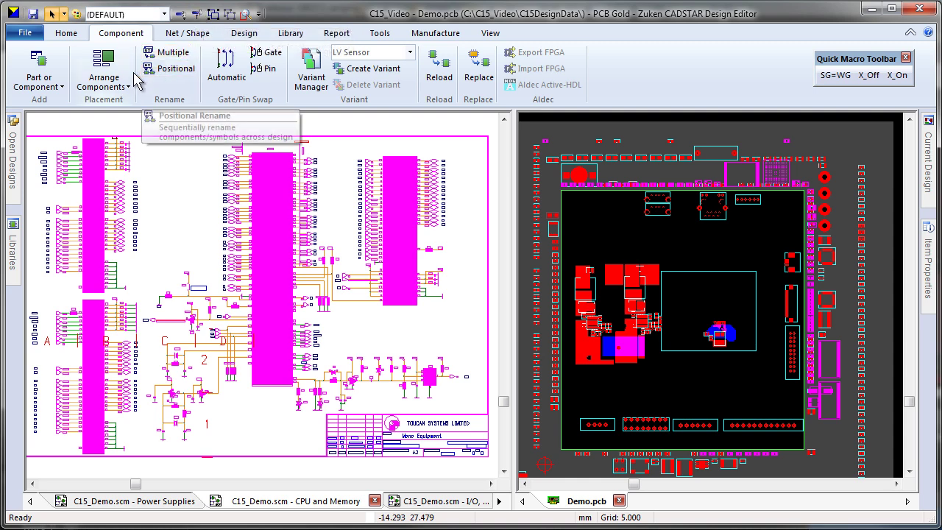
pyautogui.click(104, 81)
pyautogui.click(127, 117)
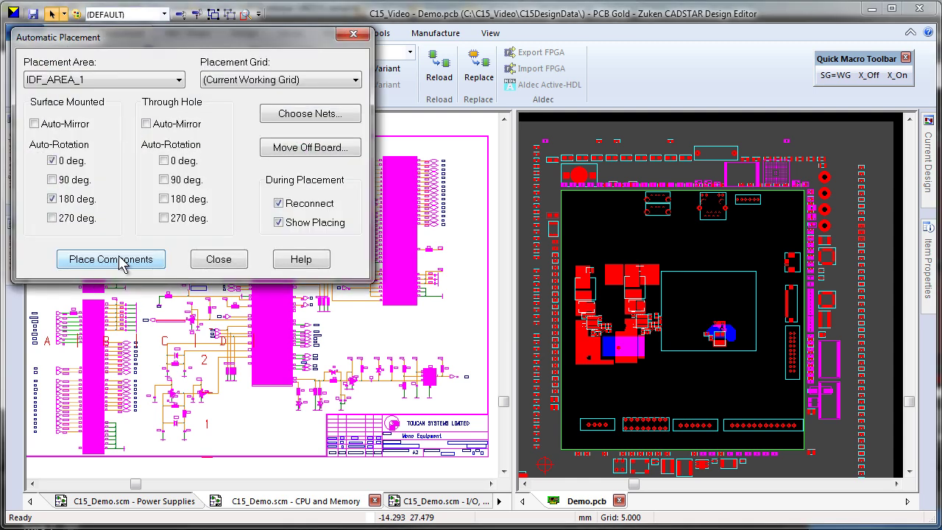
pyautogui.click(111, 260)
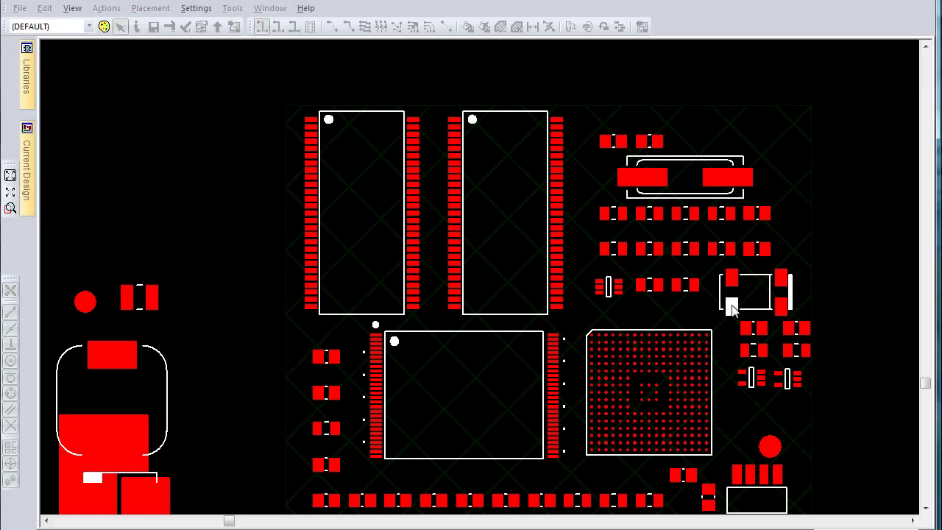
# - Reposition the rectangular and small parts, then route the first three connector pins to their pads
pyautogui.moveTo(731, 306); pyautogui.dragTo(598, 310)
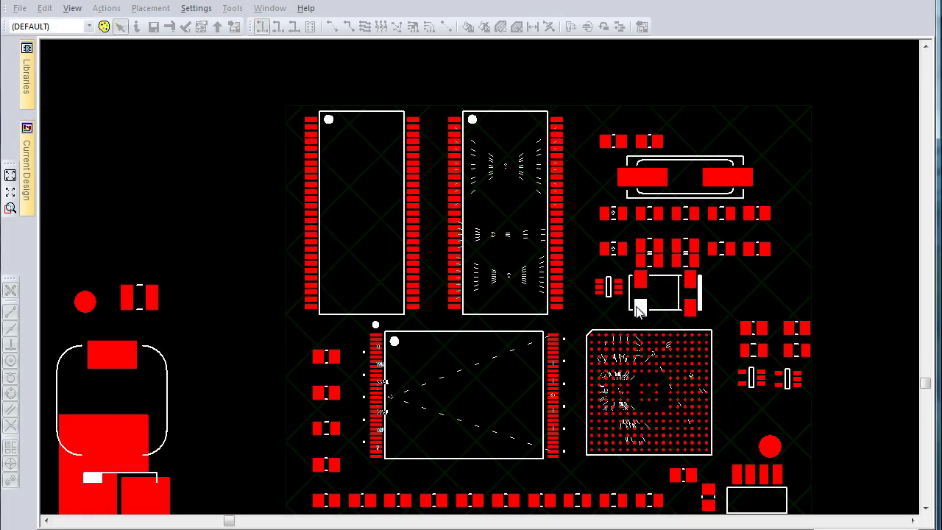
pyautogui.moveTo(609, 259); pyautogui.dragTo(727, 288)
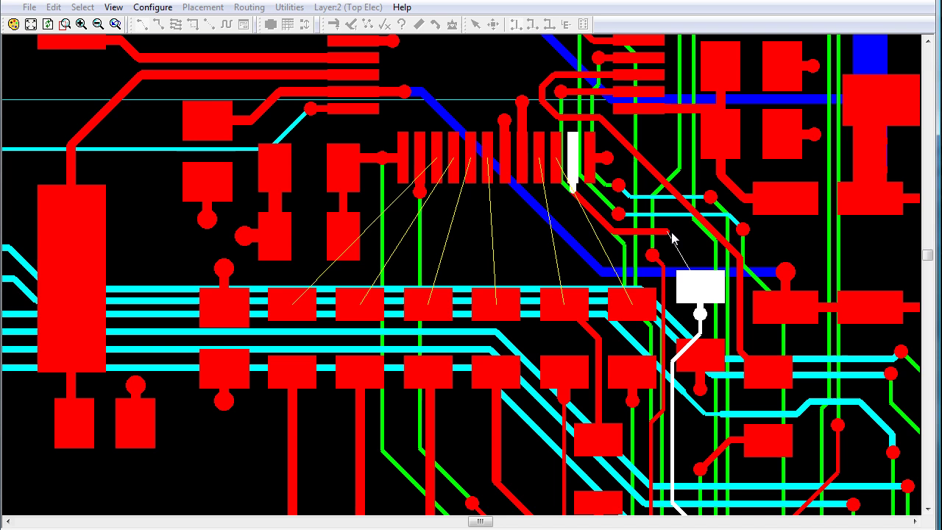
pyautogui.click(561, 179)
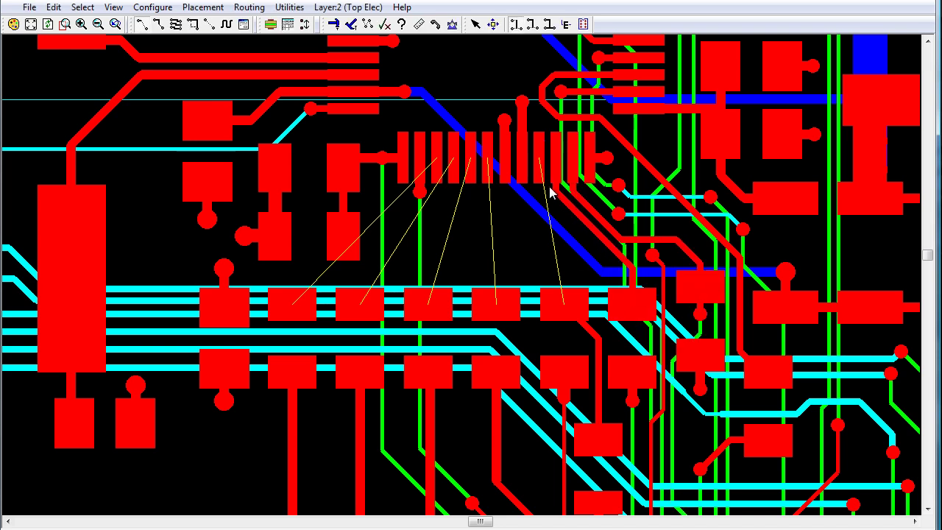
pyautogui.click(555, 248)
pyautogui.click(491, 184)
pyautogui.click(487, 306)
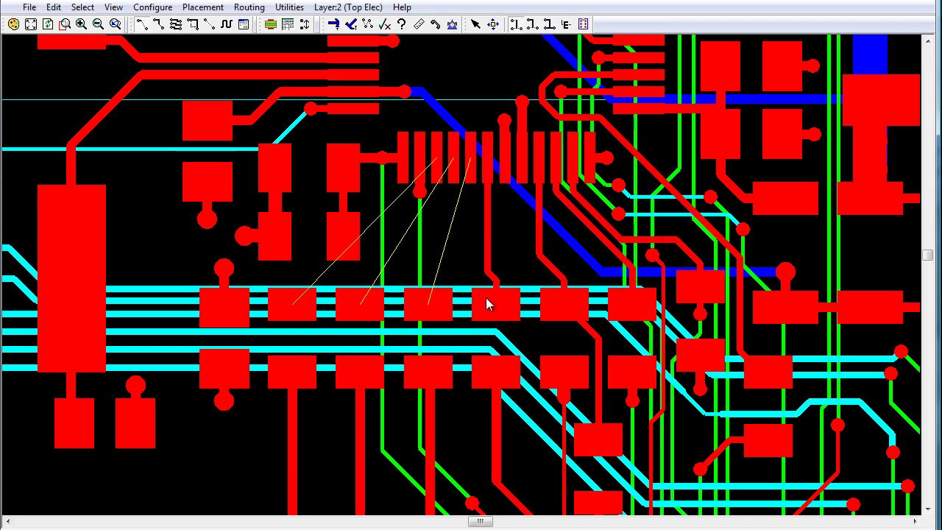
# - Route the remaining three connector pins down to their pads, ending at the left pad
pyautogui.click(466, 176)
pyautogui.click(431, 295)
pyautogui.click(452, 183)
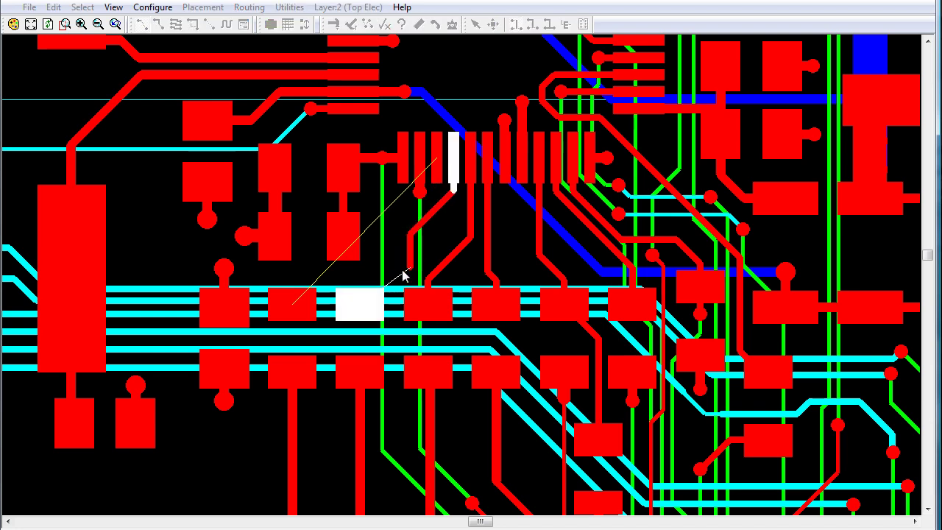
pyautogui.click(405, 273)
pyautogui.click(430, 212)
pyautogui.click(283, 301)
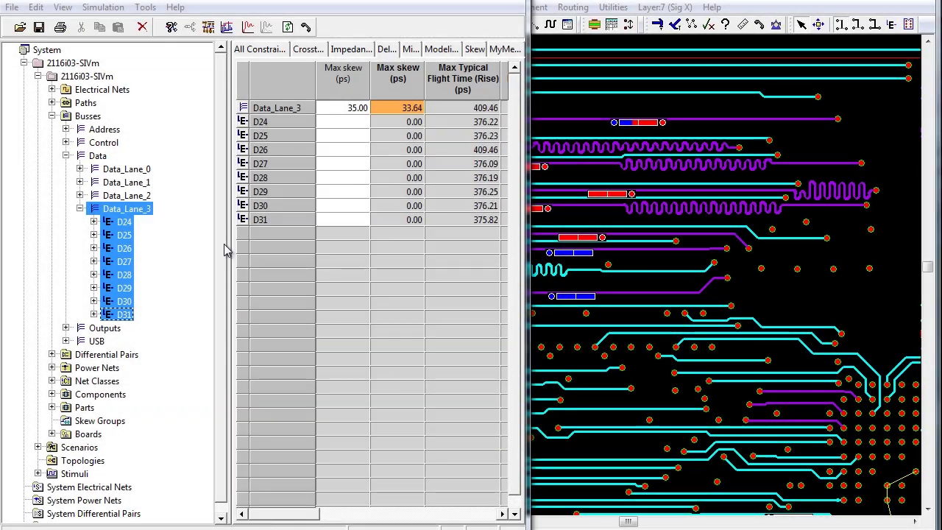
# - Recalculate bus skew and add serpentine length tuning to three short Data_Lane_3 traces
pyautogui.click(288, 27)
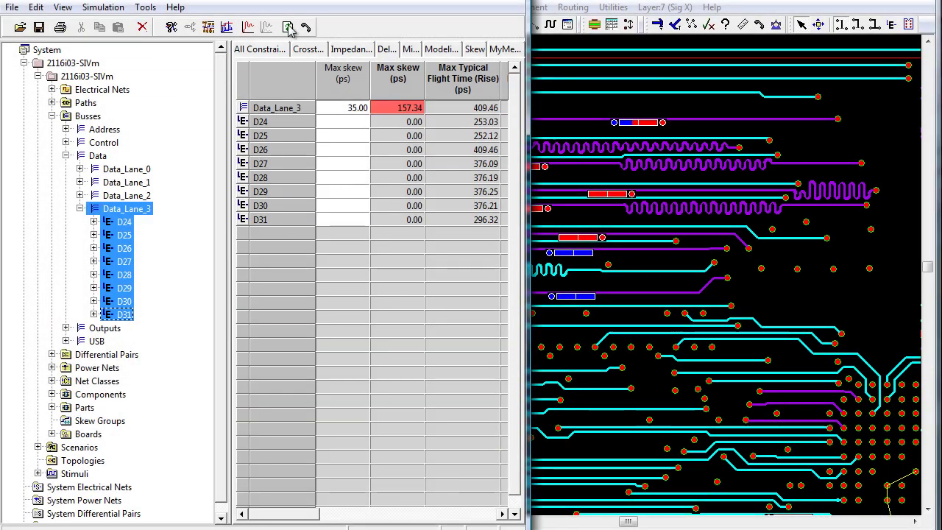
pyautogui.click(553, 44)
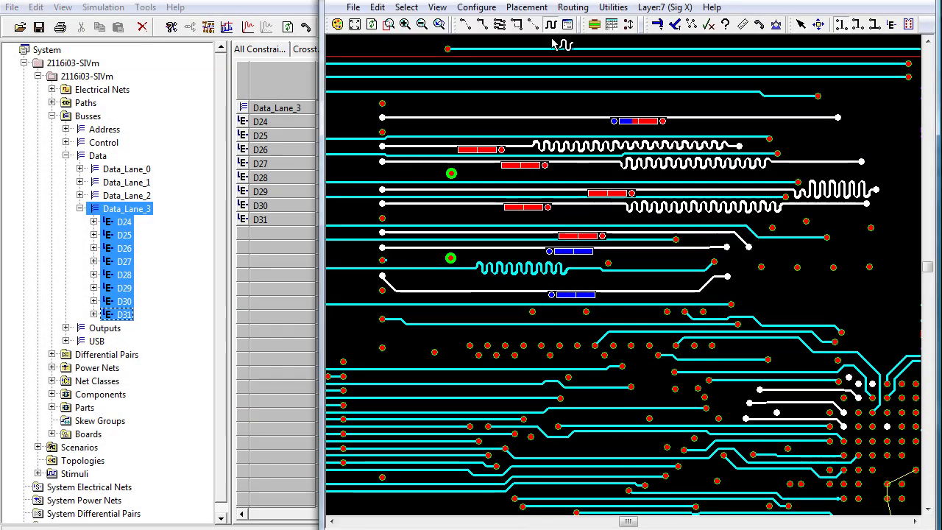
pyautogui.click(621, 296)
pyautogui.click(621, 249)
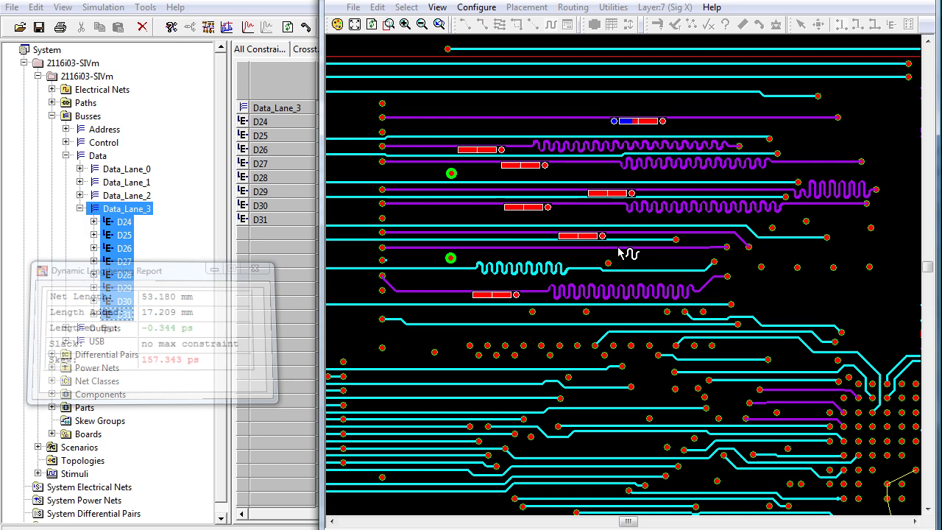
pyautogui.click(598, 119)
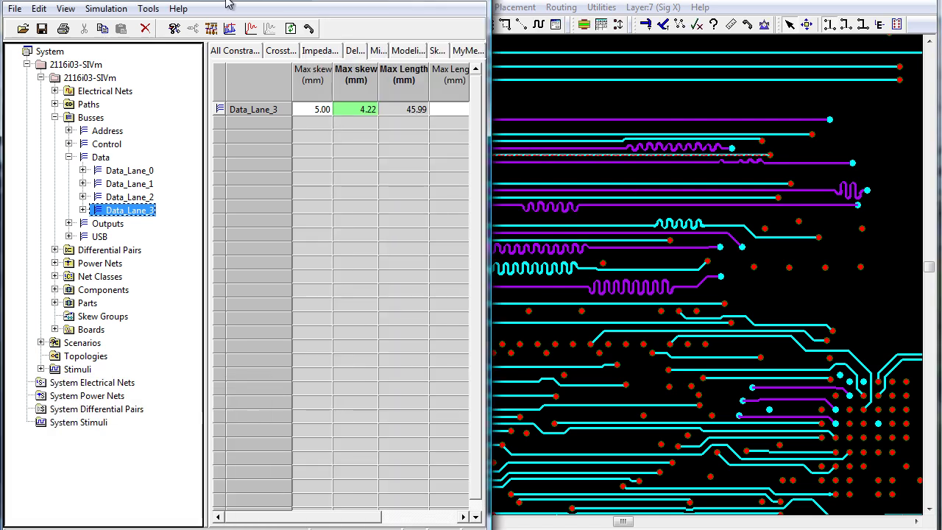
# - Compare skew across Data_Lane_0–3, then expand Data_Lane_1 to list its nets
pyautogui.moveTo(141, 172); pyautogui.dragTo(145, 220)
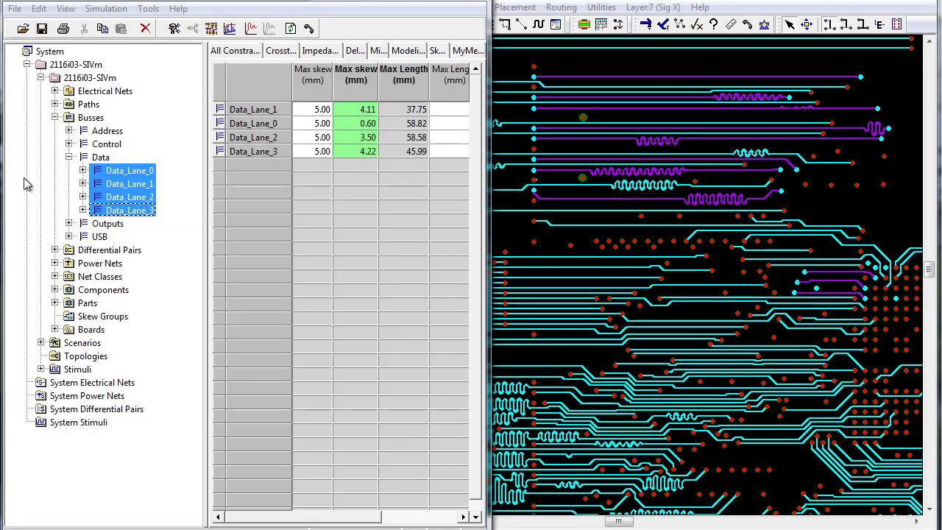
pyautogui.click(25, 184)
pyautogui.click(82, 183)
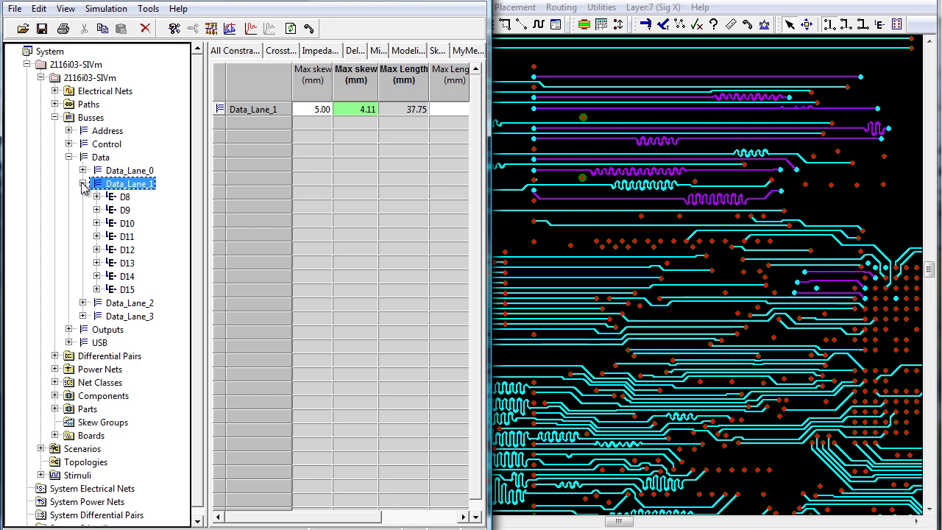
# - Run an uncoupled simulation of net D14 and view waveforms at IC12-J2, IC11-50 and IC10-51
pyautogui.click(125, 277)
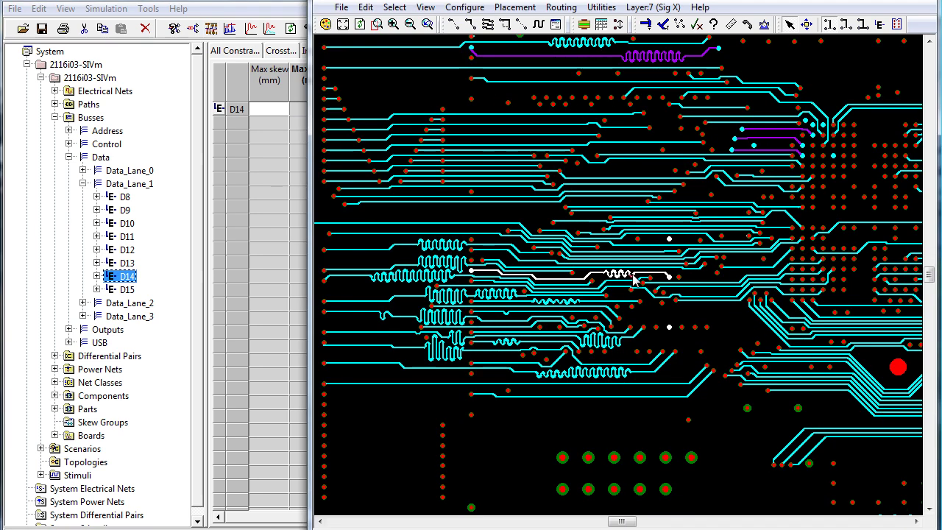
pyautogui.rightClick(633, 278)
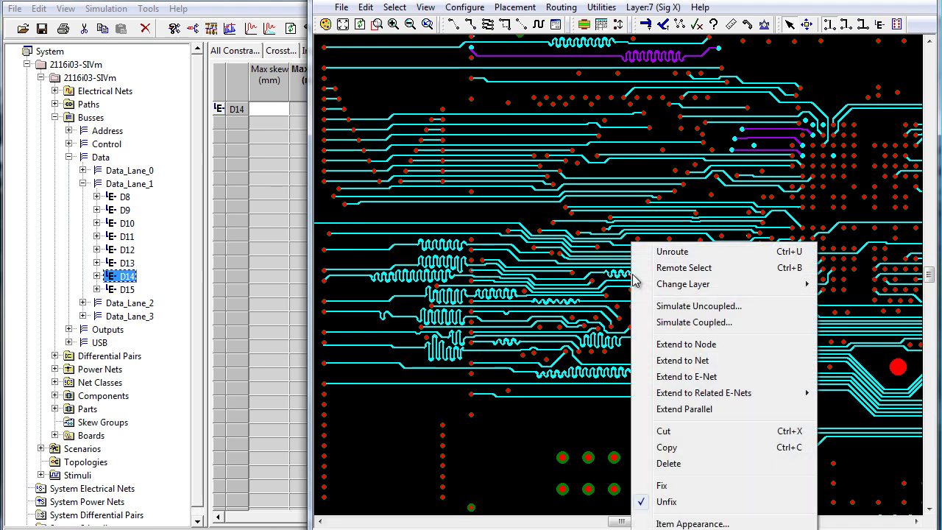
pyautogui.click(759, 303)
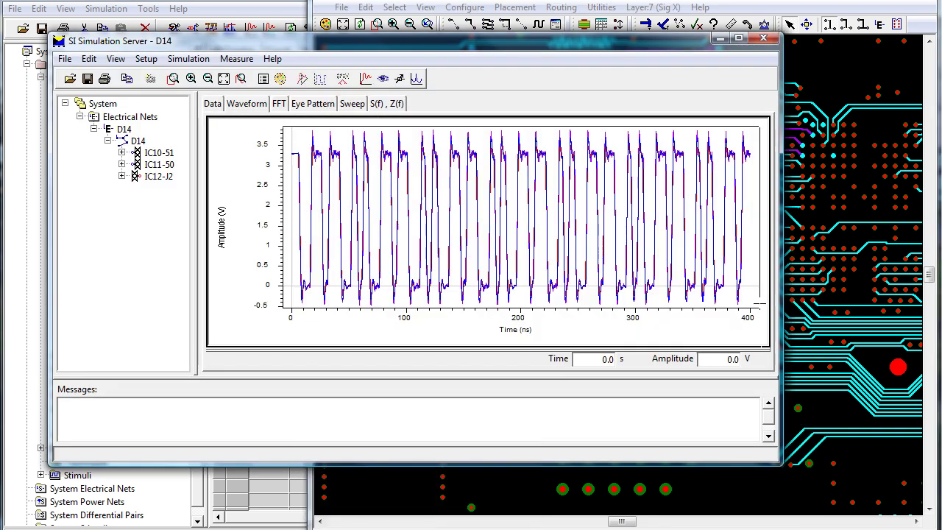
pyautogui.click(168, 177)
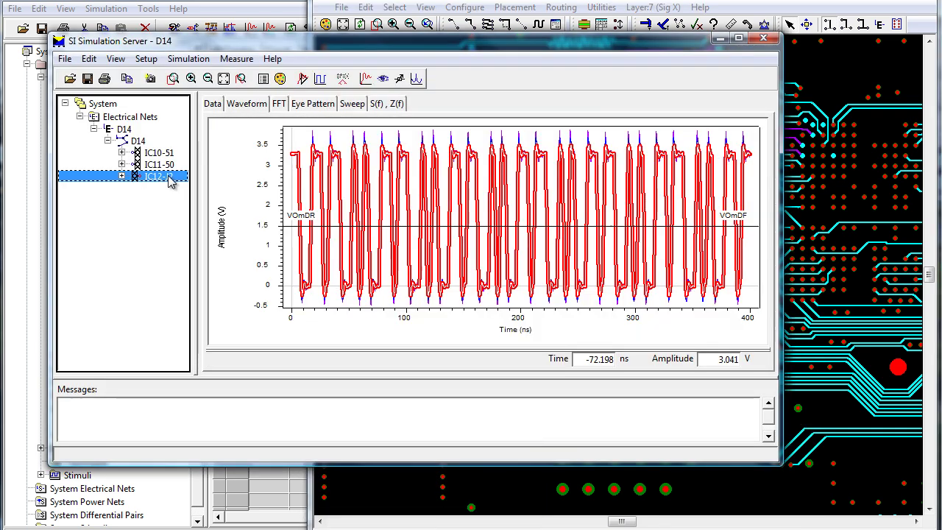
pyautogui.click(169, 165)
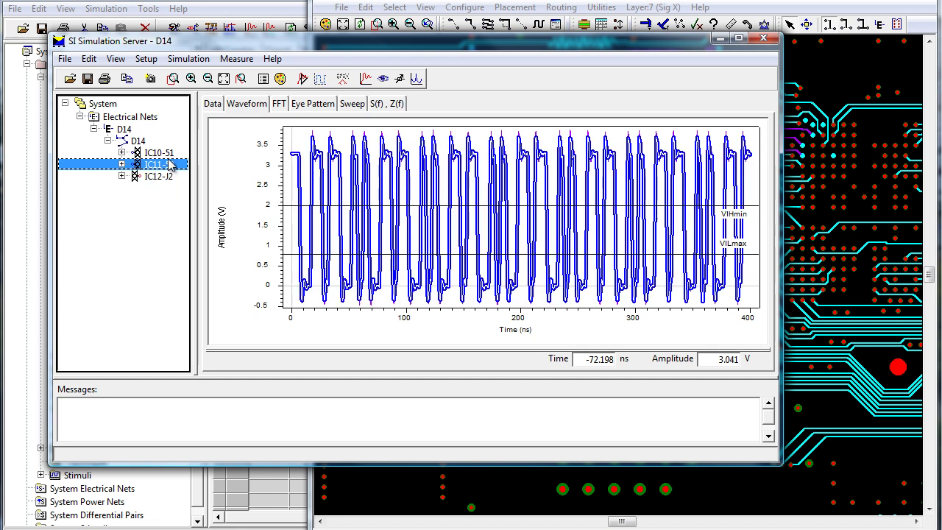
pyautogui.click(168, 153)
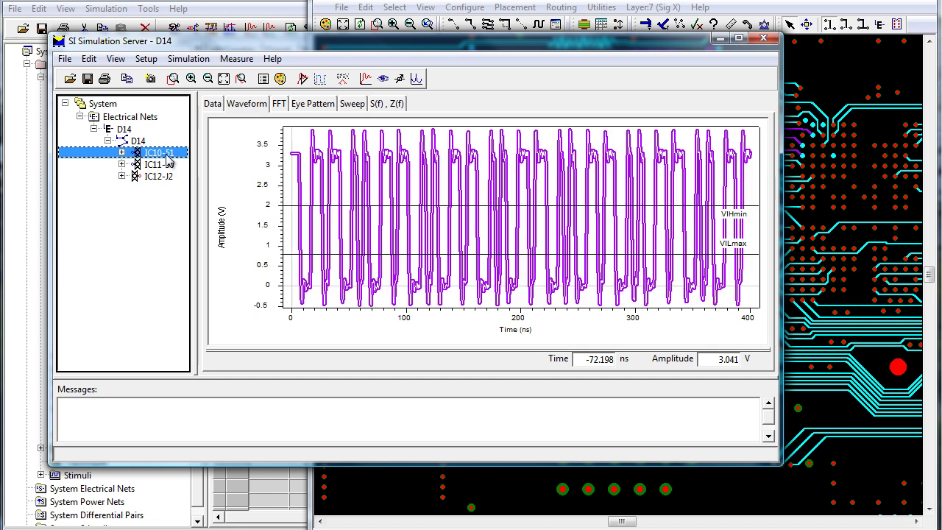
# - Measure the waveform extrema and zoom in on the first few pulses
pyautogui.click(237, 59)
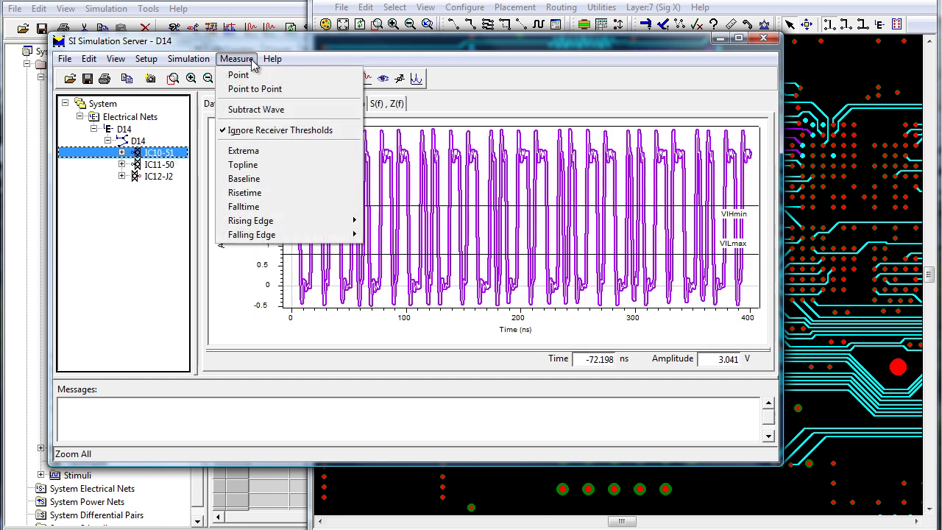
pyautogui.click(270, 149)
pyautogui.rightClick(286, 187)
pyautogui.click(309, 252)
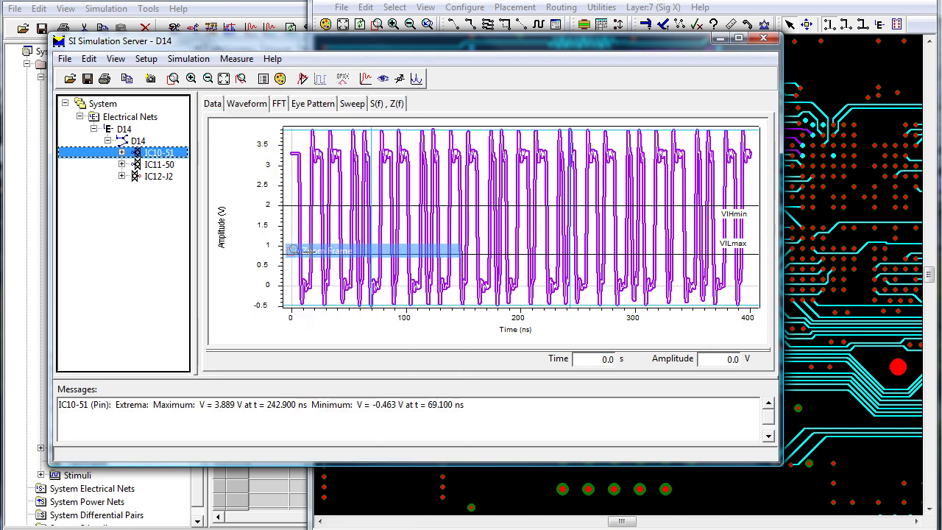
pyautogui.moveTo(292, 132); pyautogui.dragTo(369, 184)
# - Measure first and maximum overshoot and the rising-edge settling time
pyautogui.click(236, 58)
pyautogui.moveTo(251, 221)
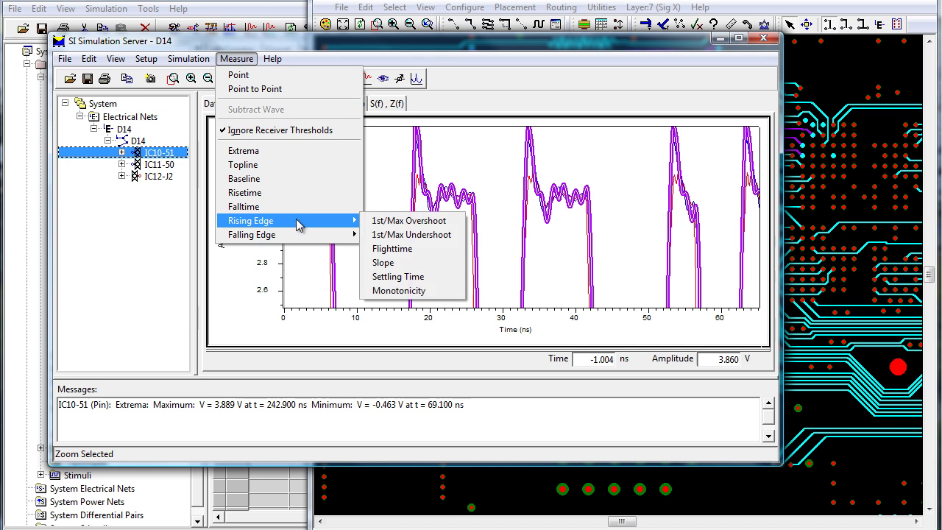
pyautogui.click(391, 221)
pyautogui.click(236, 58)
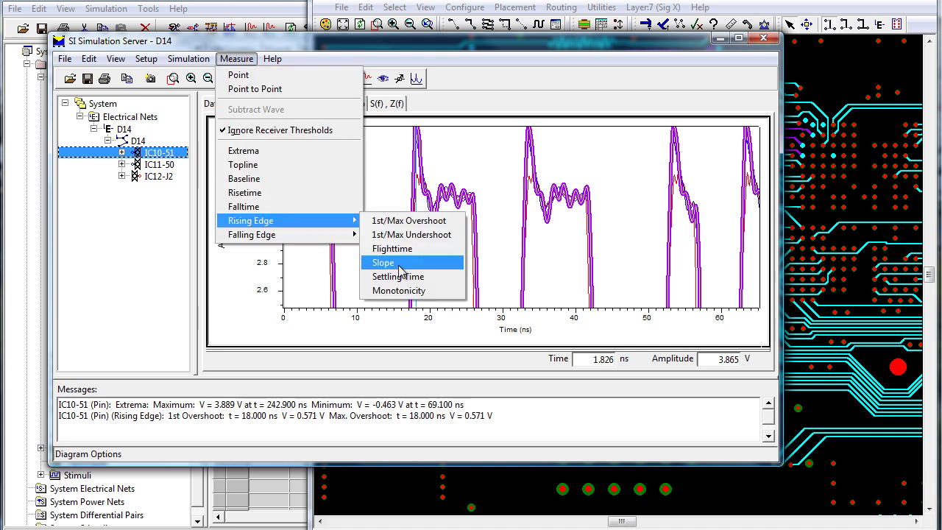
pyautogui.click(424, 283)
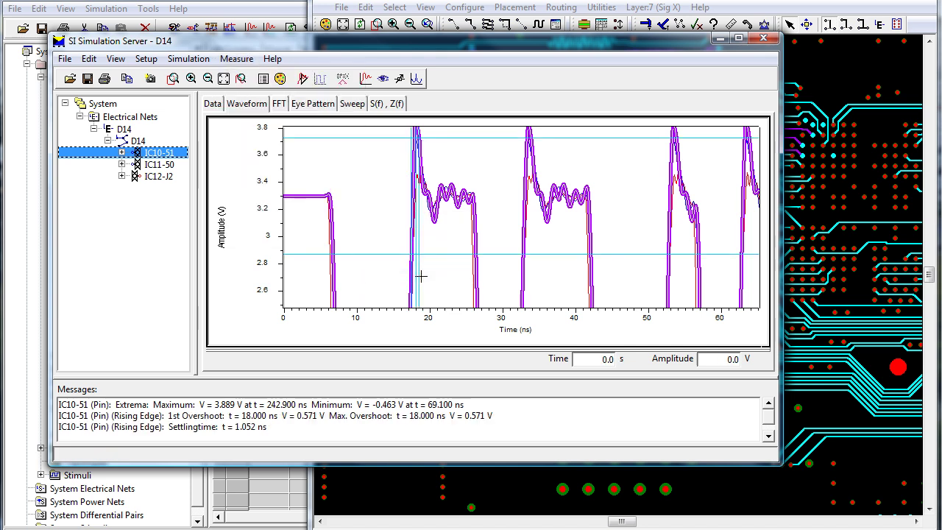
# - Restore the full 0–400 ns waveform and run the eye pattern simulation
pyautogui.rightClick(421, 276)
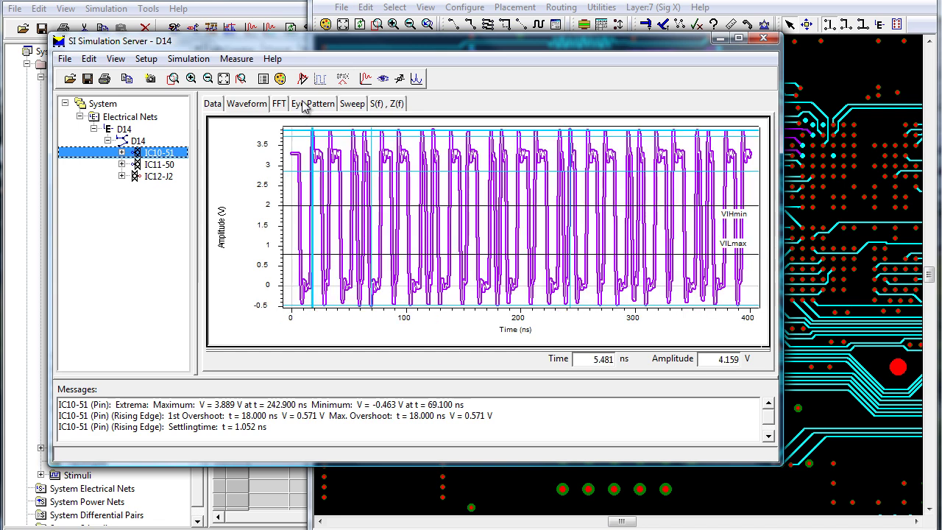
pyautogui.click(321, 107)
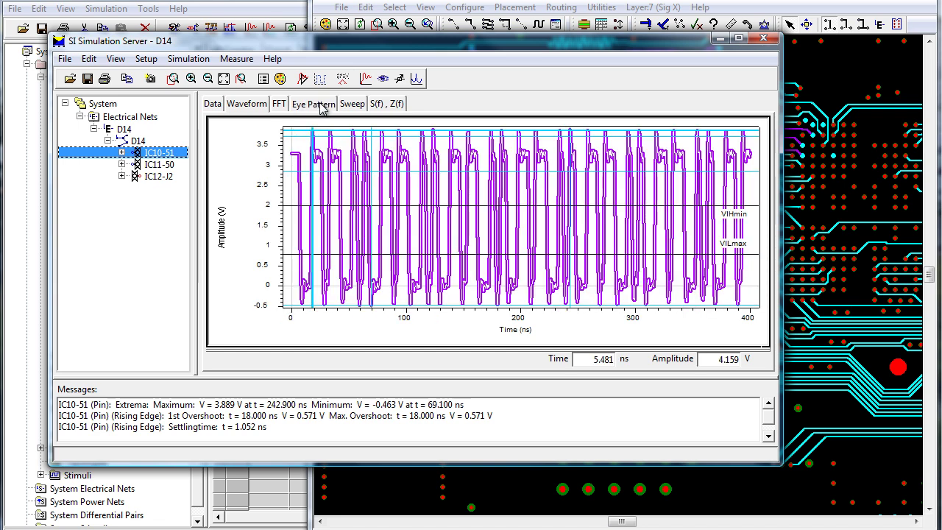
pyautogui.click(752, 384)
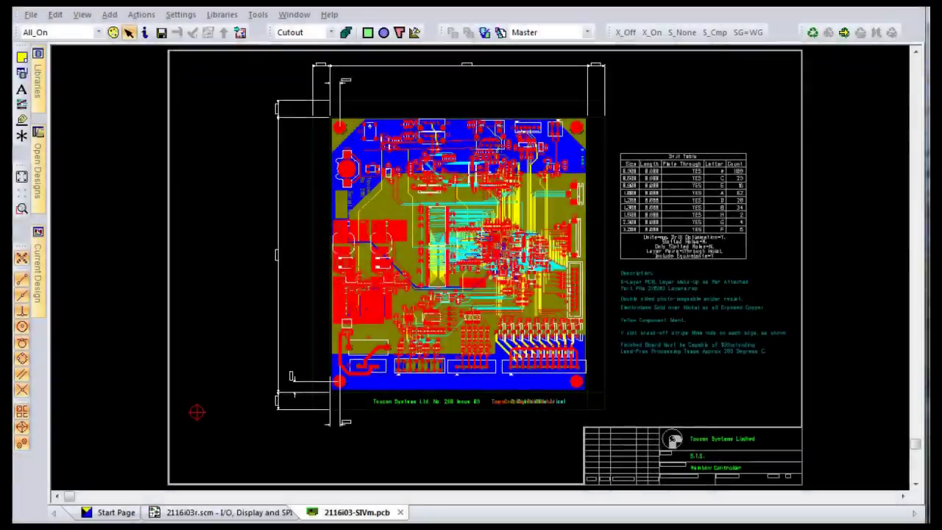
# - Launch Board Modeler Lite from Tools and show the usb_cable in the 3D enclosure view
pyautogui.click(257, 15)
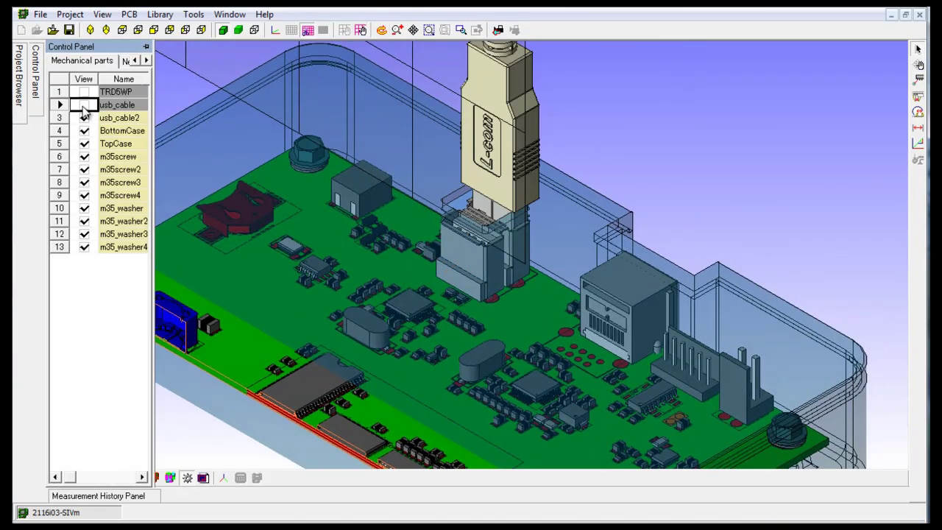
pyautogui.click(84, 106)
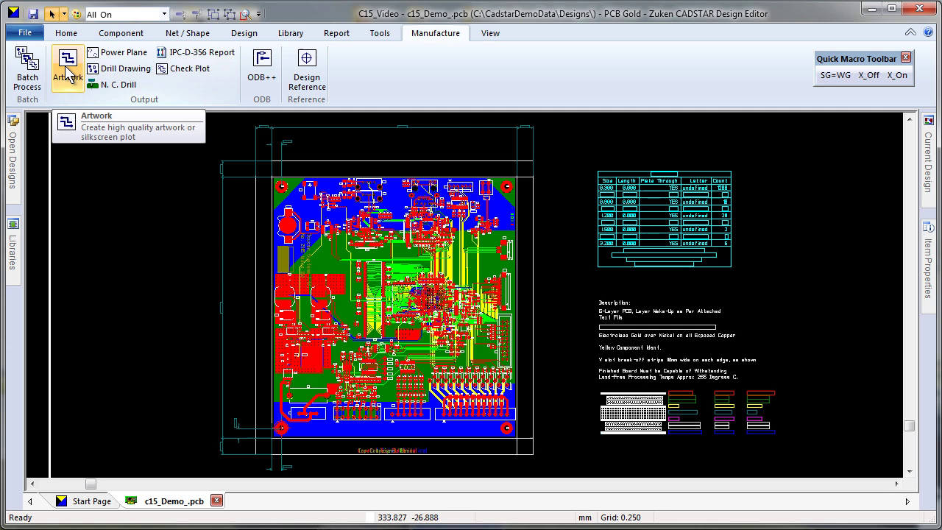
# - Start the Batch Process from manufacturing_master.ppf on the Manufacture tab
pyautogui.click(28, 62)
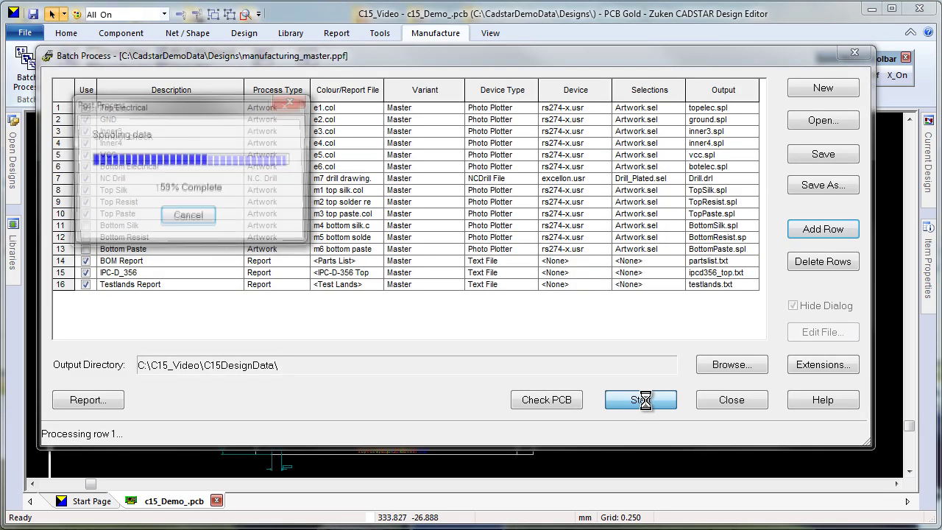